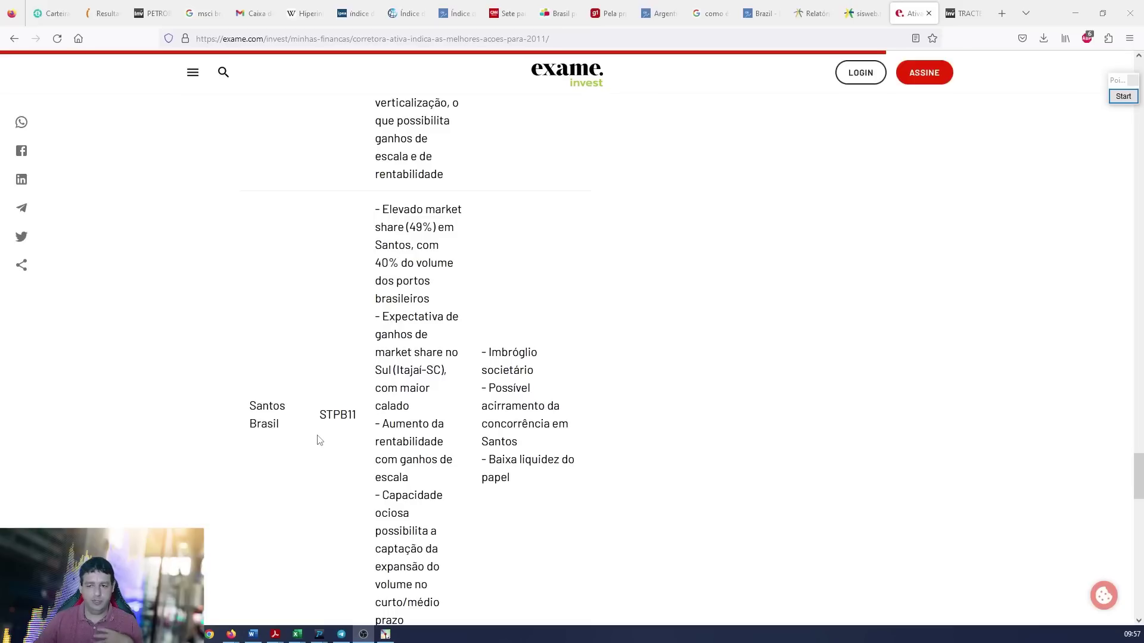
Step: Review the last recommended stocks in the Exame article's table, from Santos Brasil to Tractebel
scroll(319, 440, down, 8)
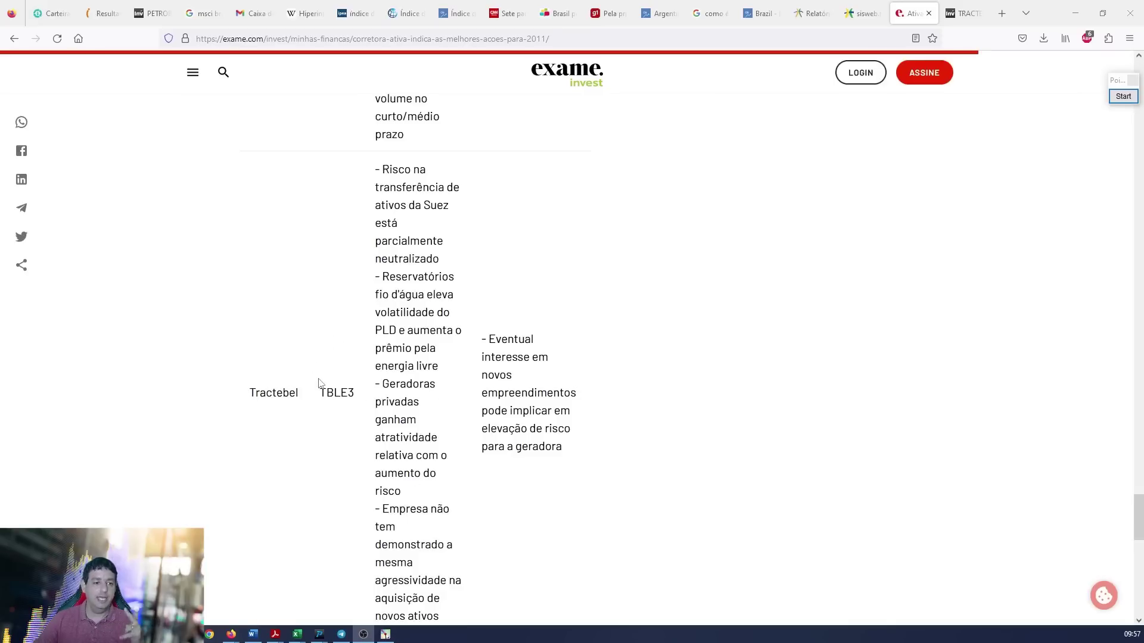
scroll(311, 383, down, 3)
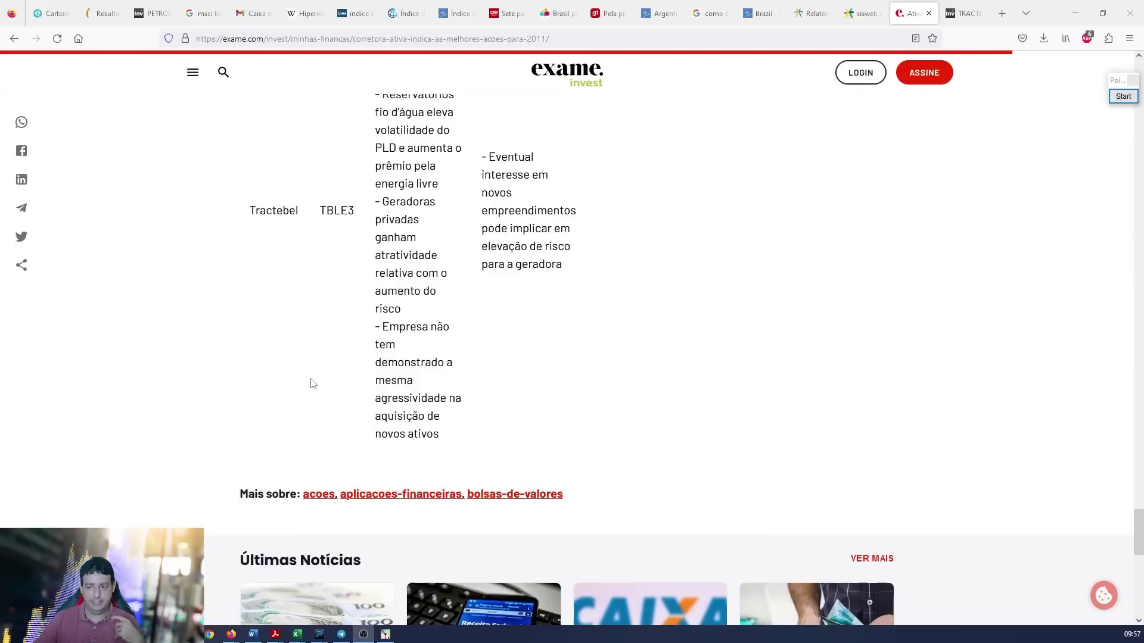
scroll(358, 339, up, 4)
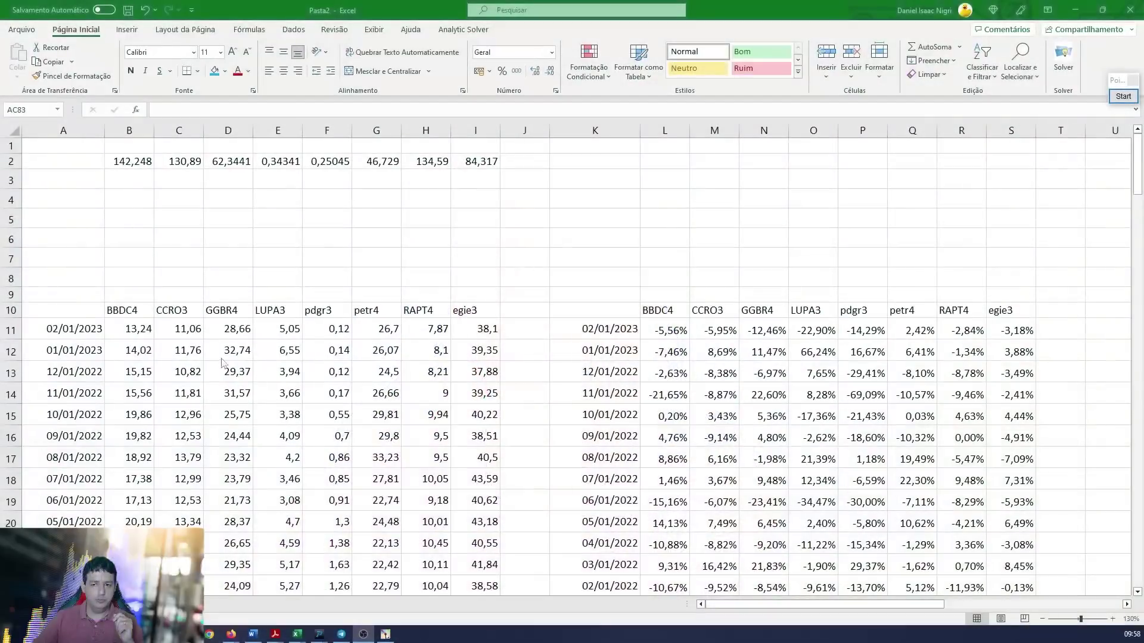
Step: Switch to the Excel workbook Pasta2 and check the BBDC4 price for 01/01/2011 at the end of the price table
key(alt+Tab)
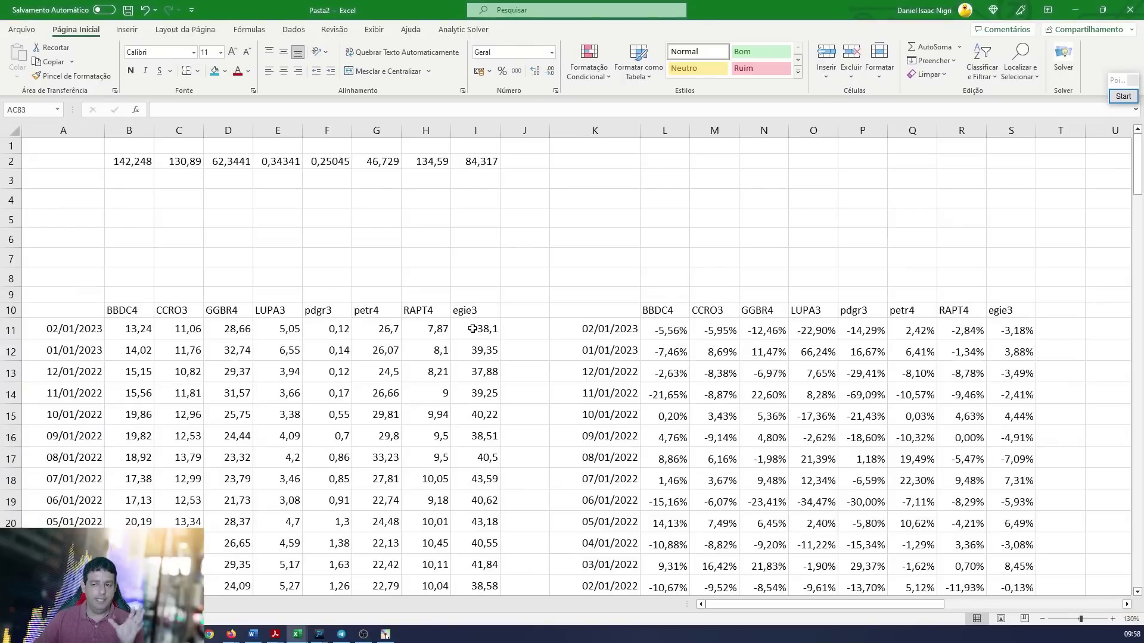
scroll(473, 329, down, 3)
drag(1137, 175, 1136, 545)
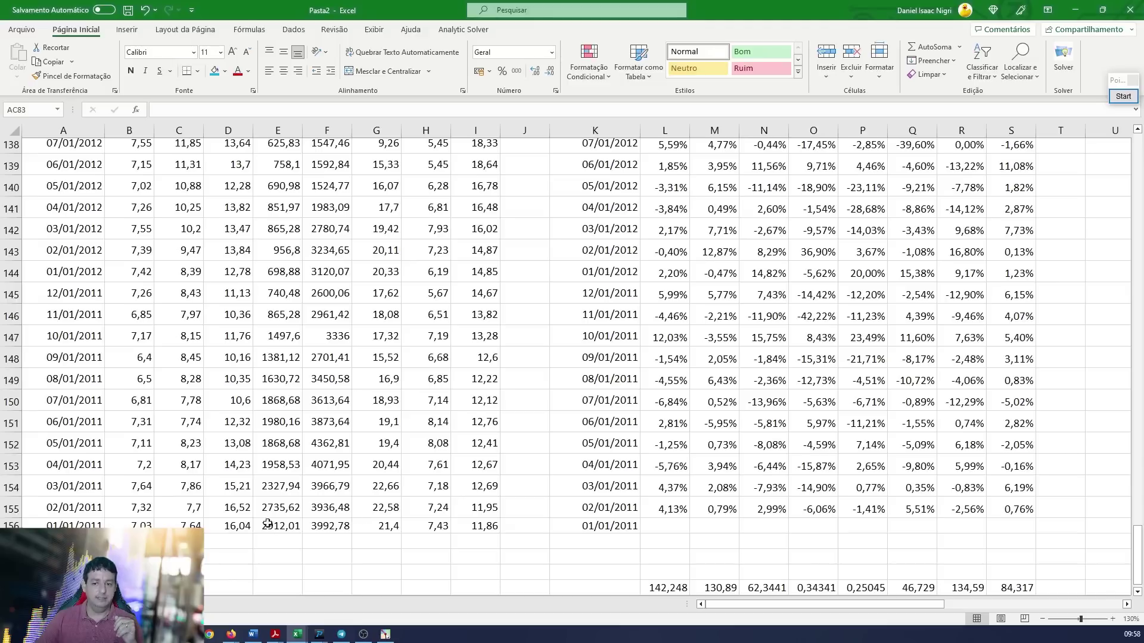
click(143, 525)
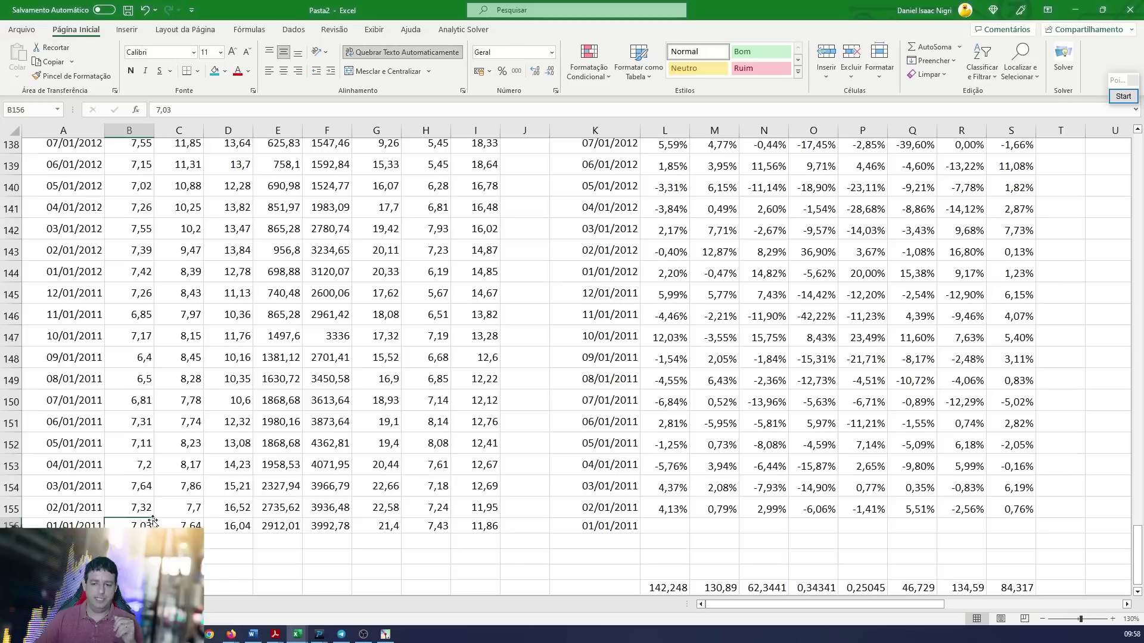
mouse_move(1138, 554)
mouse_down()
mouse_move(1138, 164)
mouse_move(1138, 554)
mouse_up()
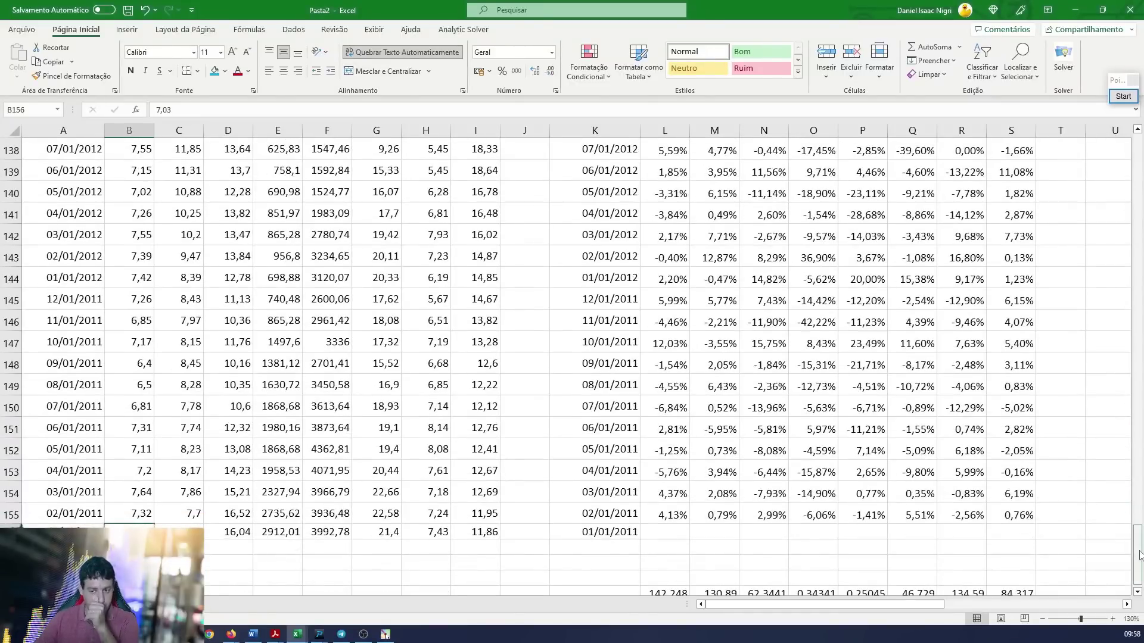
drag(1138, 554, 1139, 143)
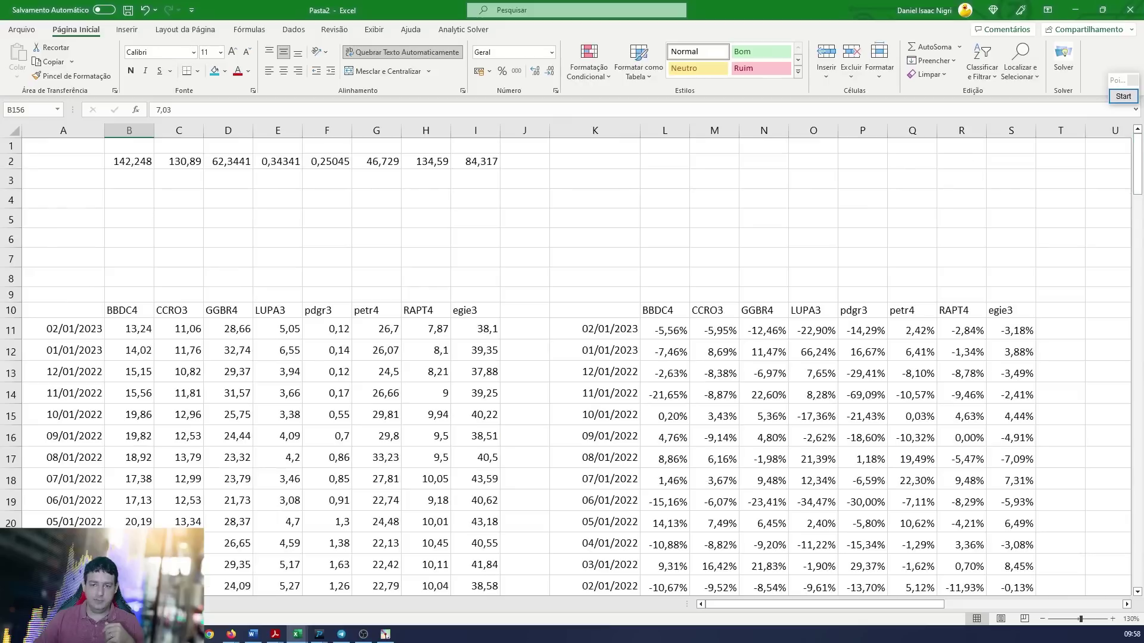
Step: Inspect the share quantity formulas in row 2 for BBDC4, CCRO3, GGBR4, LUPA3 and pdgr3
click(130, 162)
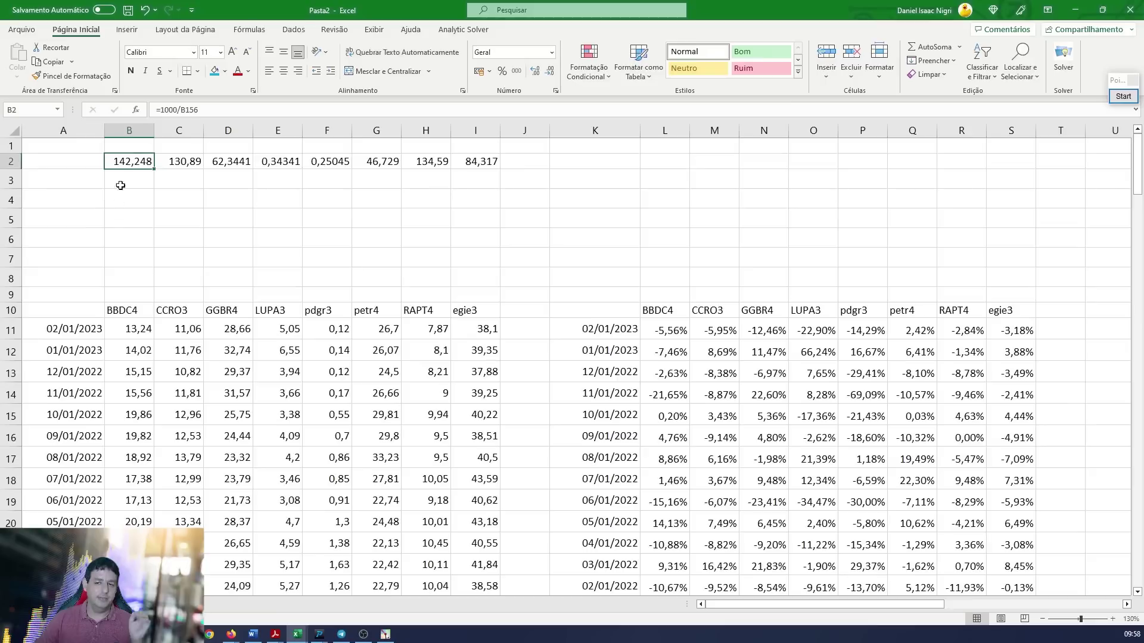
click(170, 162)
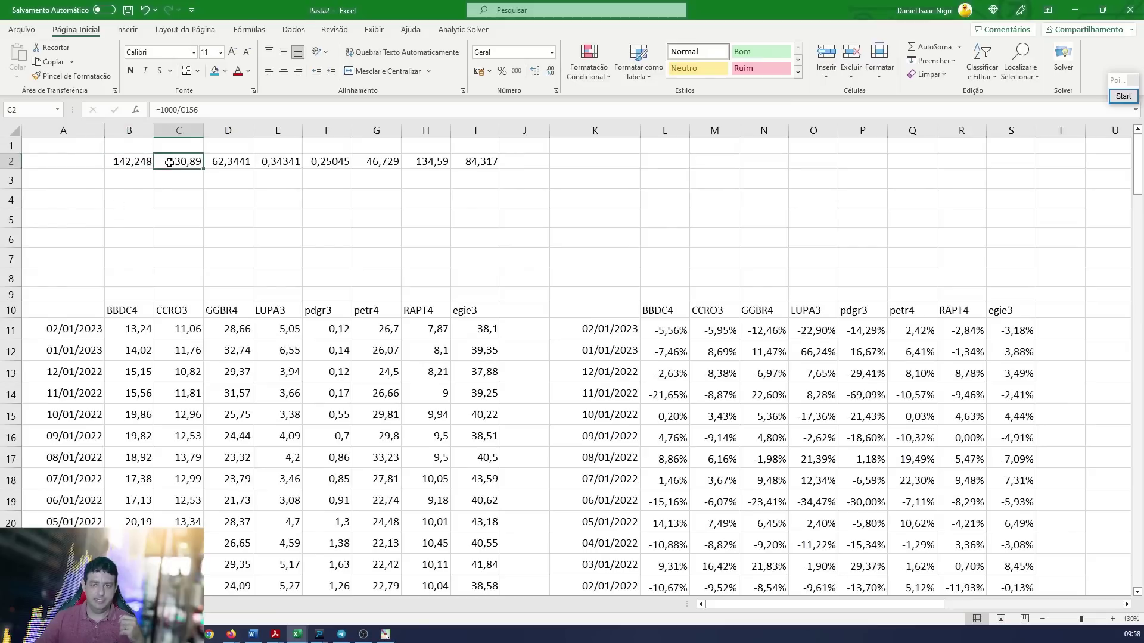
click(223, 162)
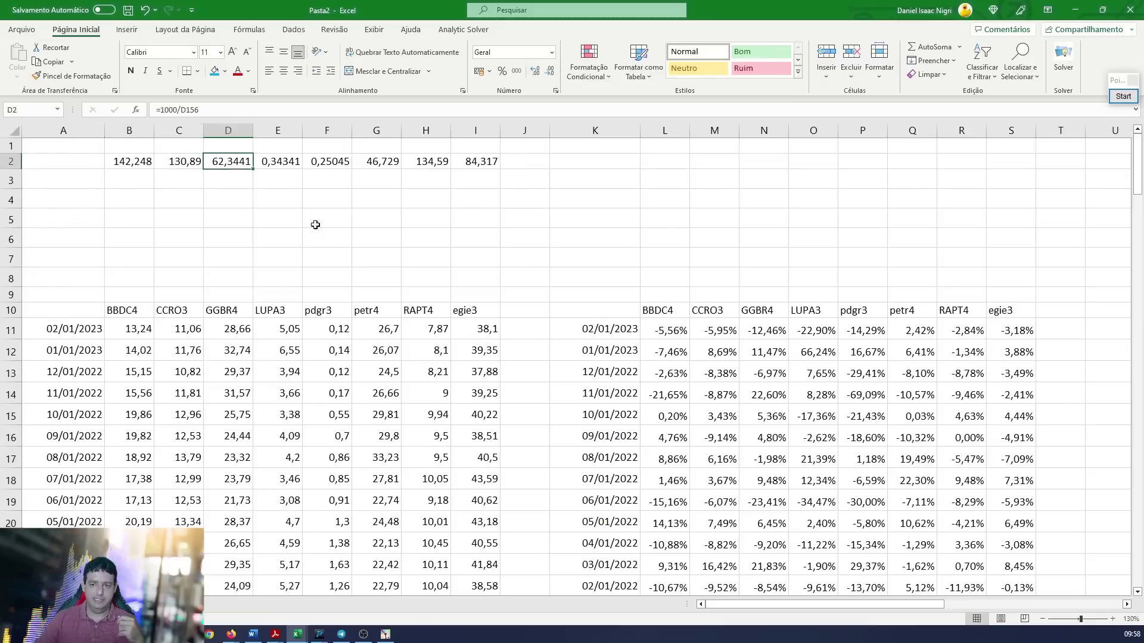
click(279, 158)
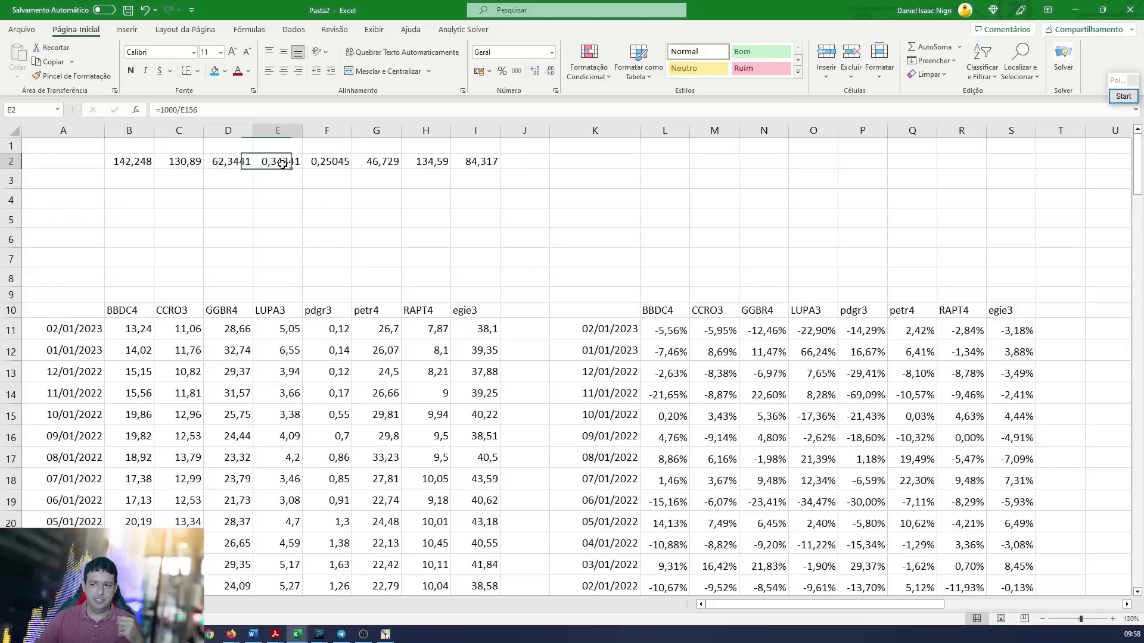
click(328, 169)
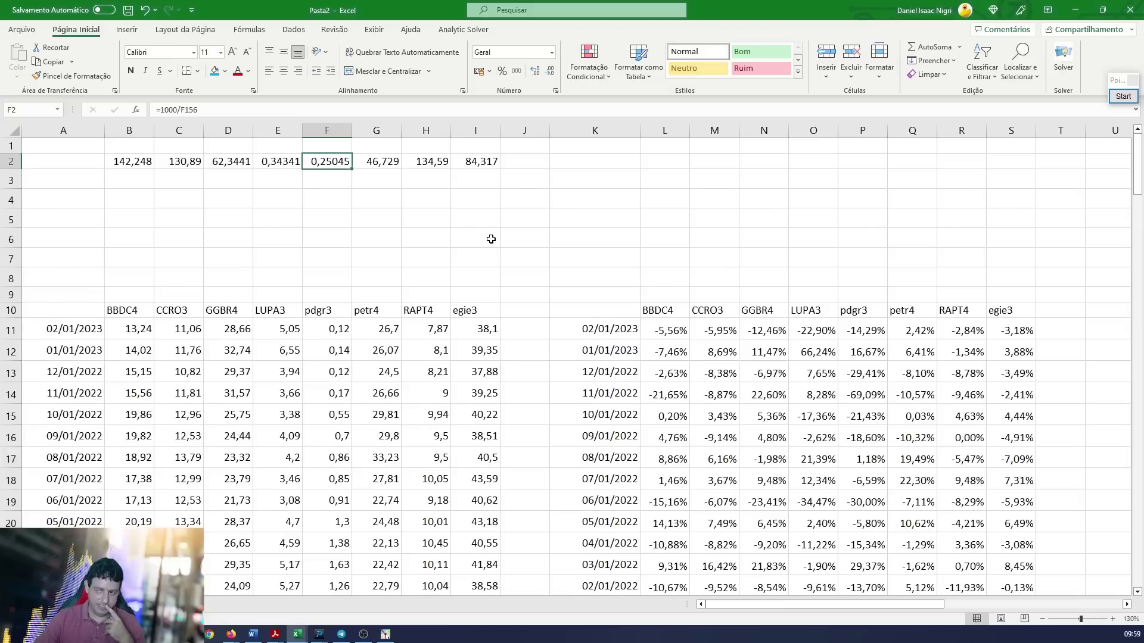
Step: Examine the portfolio value column V down to its January 2011 entry and select the whole column
scroll(491, 239, down, 4)
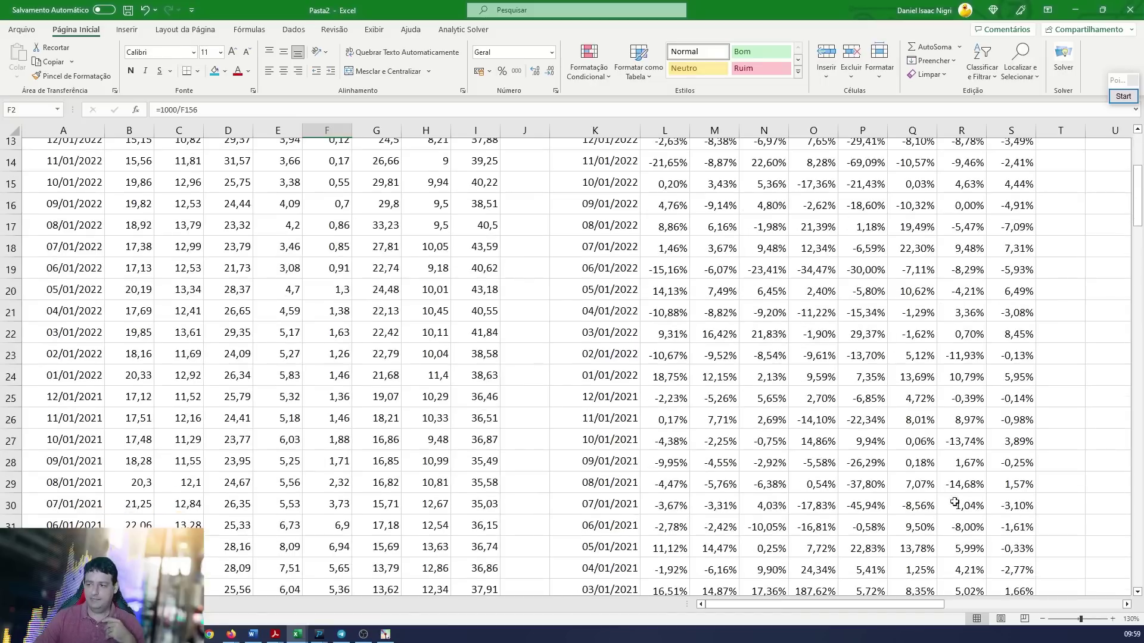
scroll(1035, 467, down, 12)
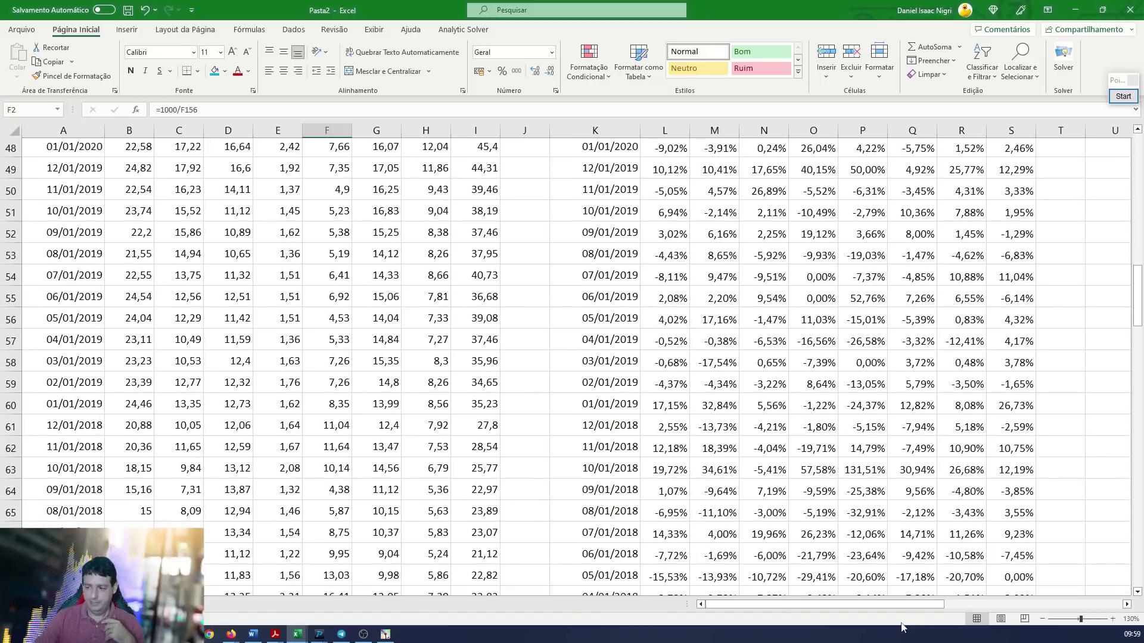
drag(905, 615, 941, 583)
drag(1134, 318, 1137, 591)
click(1031, 130)
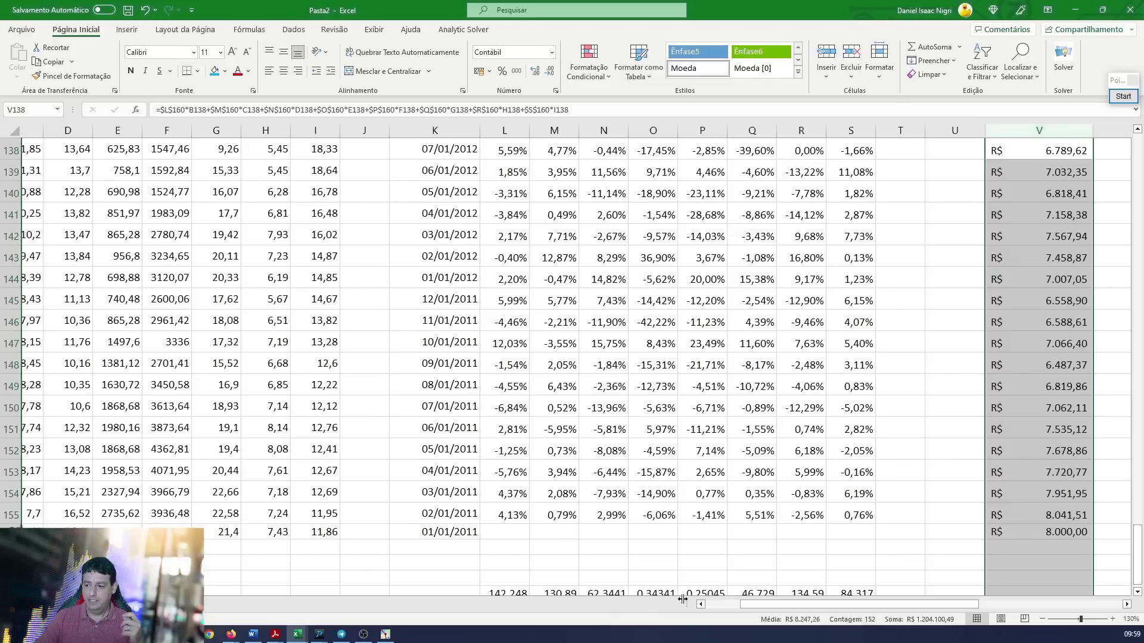
Step: Highlight the LUPA3 and pdgr3 price columns and compare their January 2011 prices with the latest ones
click(700, 604)
click(700, 604)
click(700, 604)
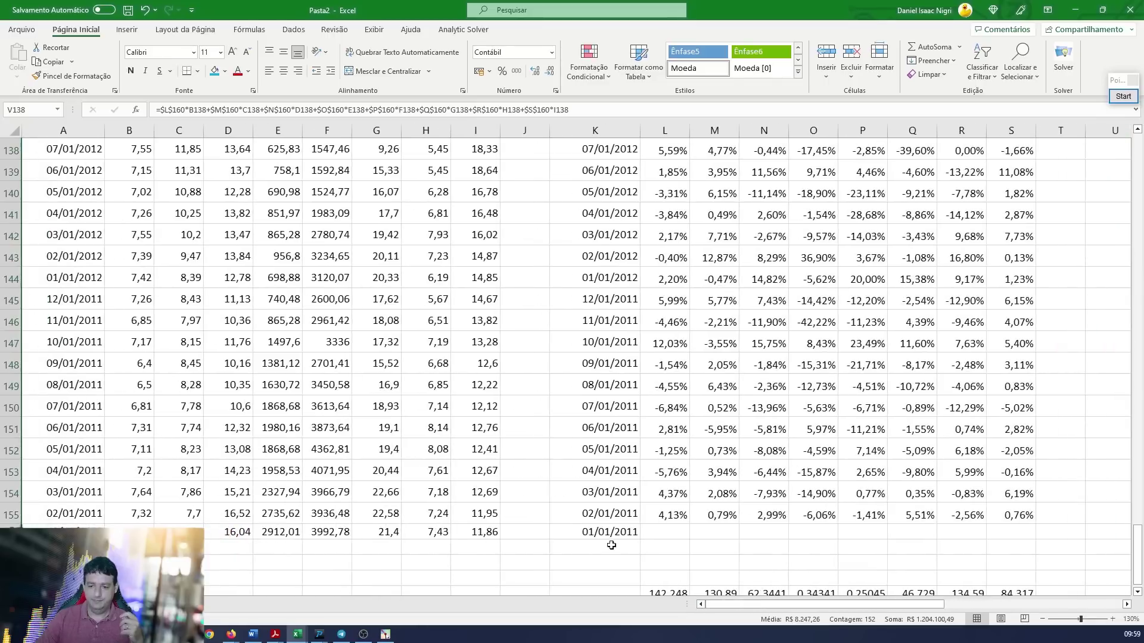
click(278, 130)
key(shift+Right)
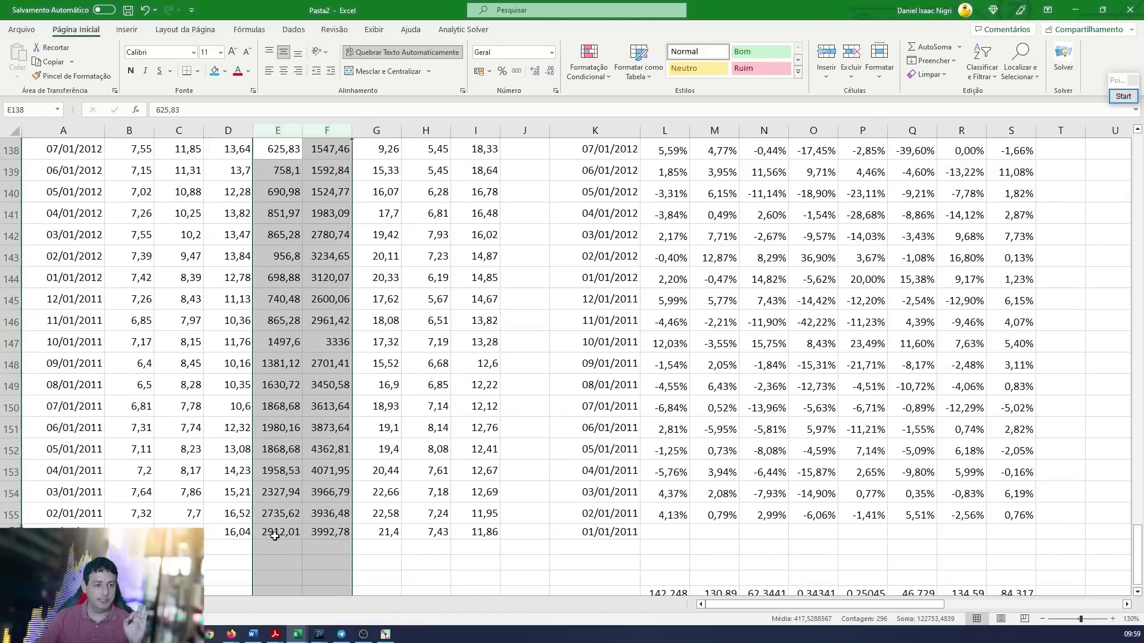
click(344, 535)
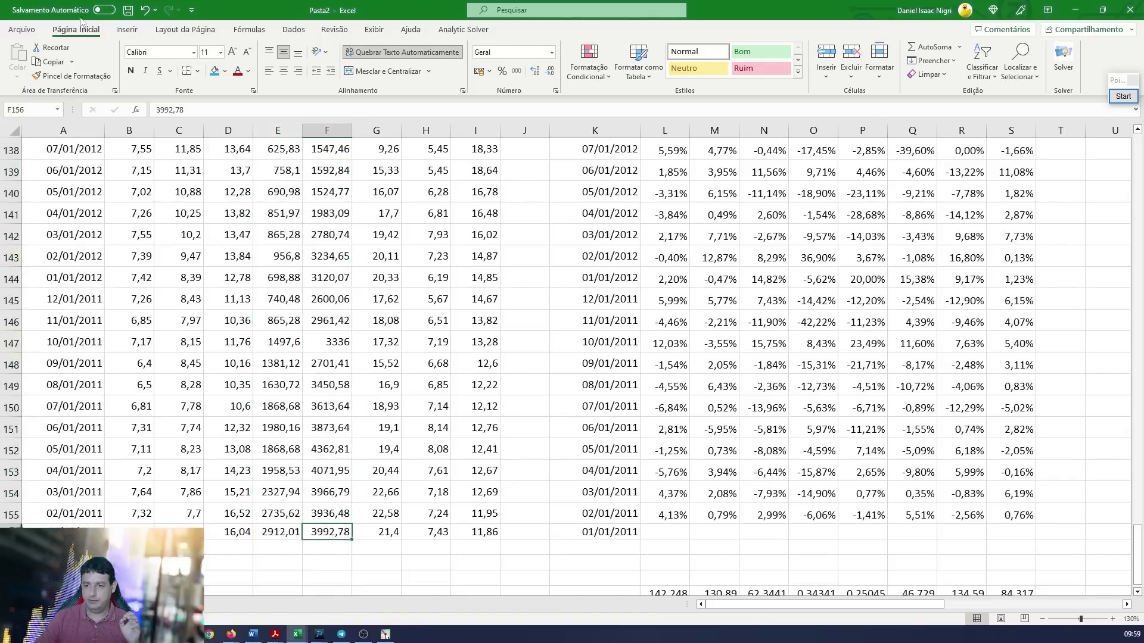
drag(278, 129, 326, 130)
drag(1137, 554, 1111, 132)
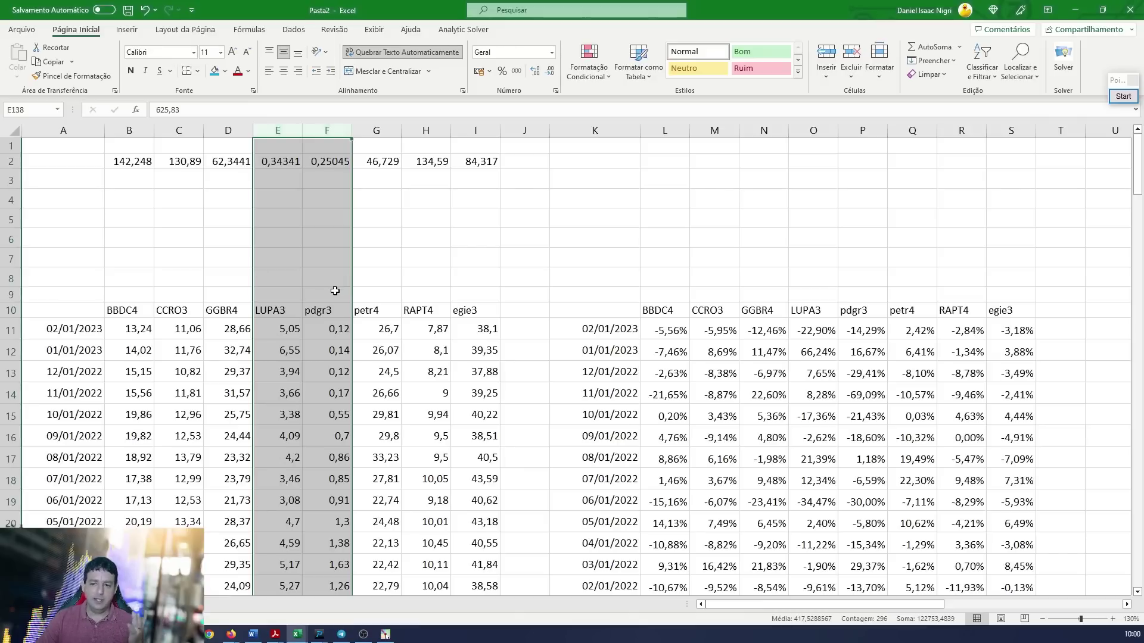
Step: Inspect the Carteira column and the portfolio value formula for 02/01/2023 in V11
mouse_move(1142, 161)
mouse_down()
mouse_move(1137, 554)
mouse_move(1137, 116)
mouse_move(1141, 586)
mouse_move(1138, 173)
mouse_move(1139, 584)
mouse_move(1114, 132)
mouse_move(1139, 603)
mouse_move(1138, 140)
mouse_move(1139, 604)
mouse_move(1138, 109)
mouse_move(1139, 596)
mouse_move(1141, 173)
mouse_up()
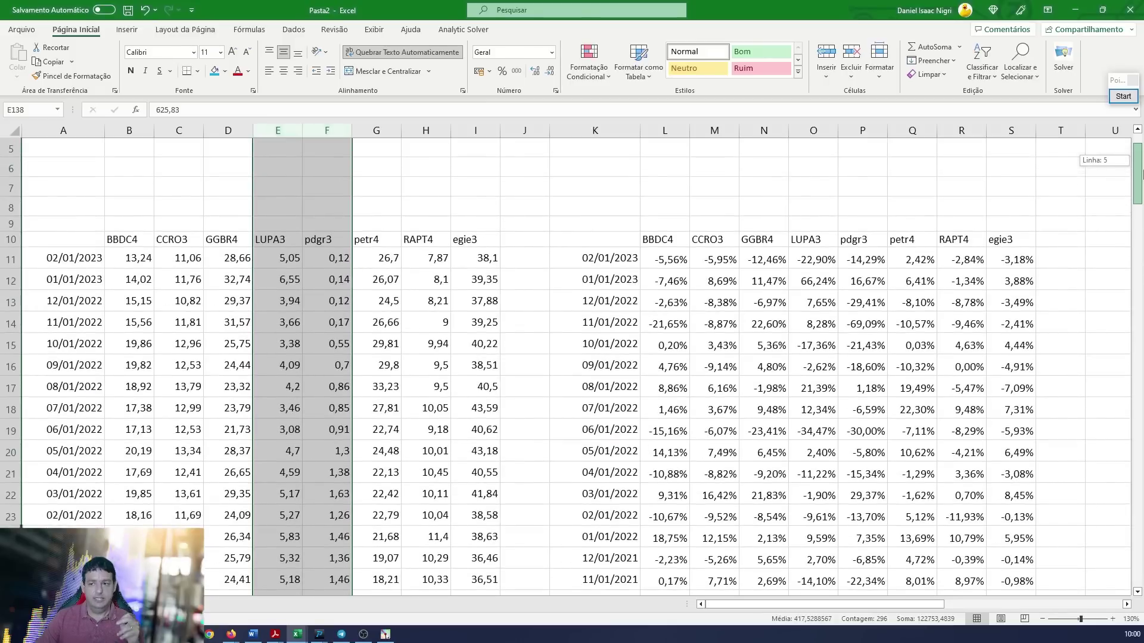
drag(1141, 173, 1141, 173)
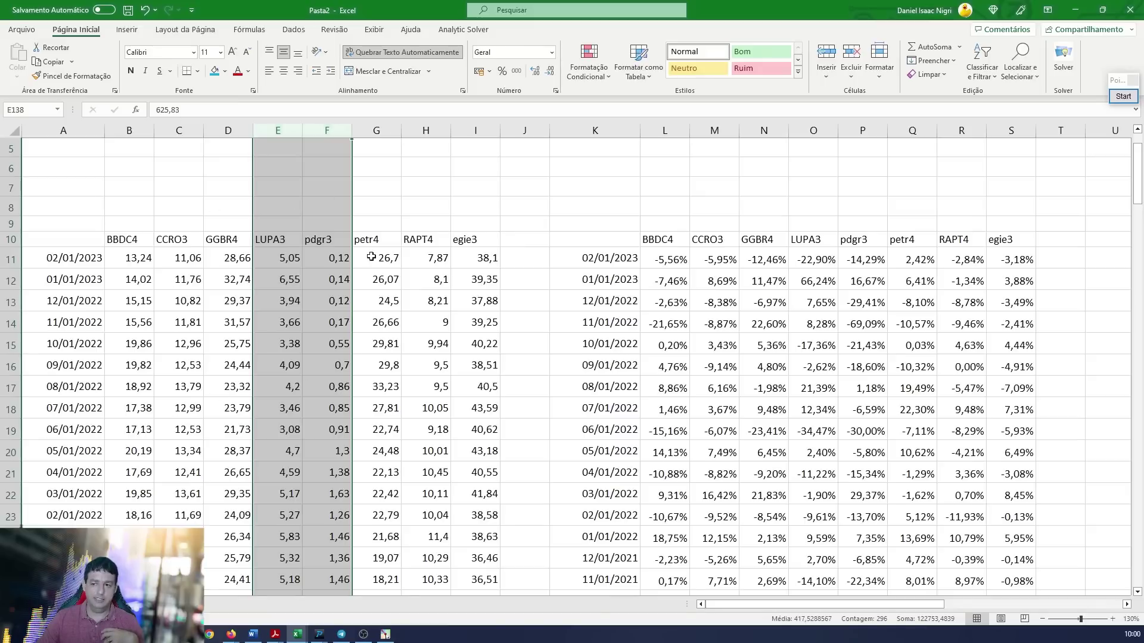
click(1126, 604)
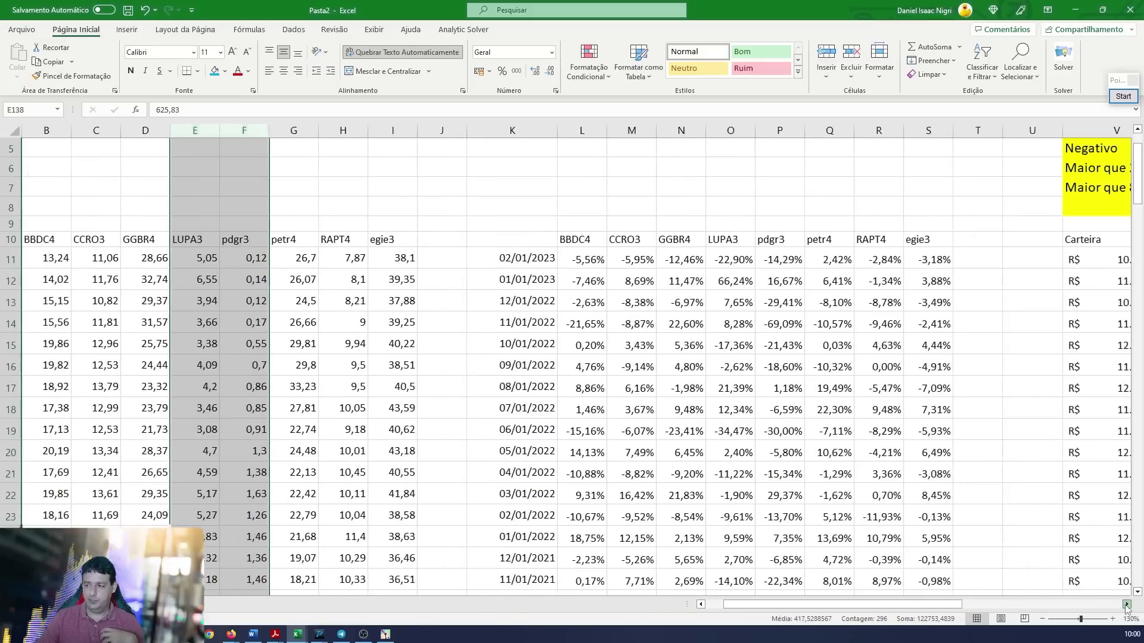
click(1126, 604)
click(1104, 130)
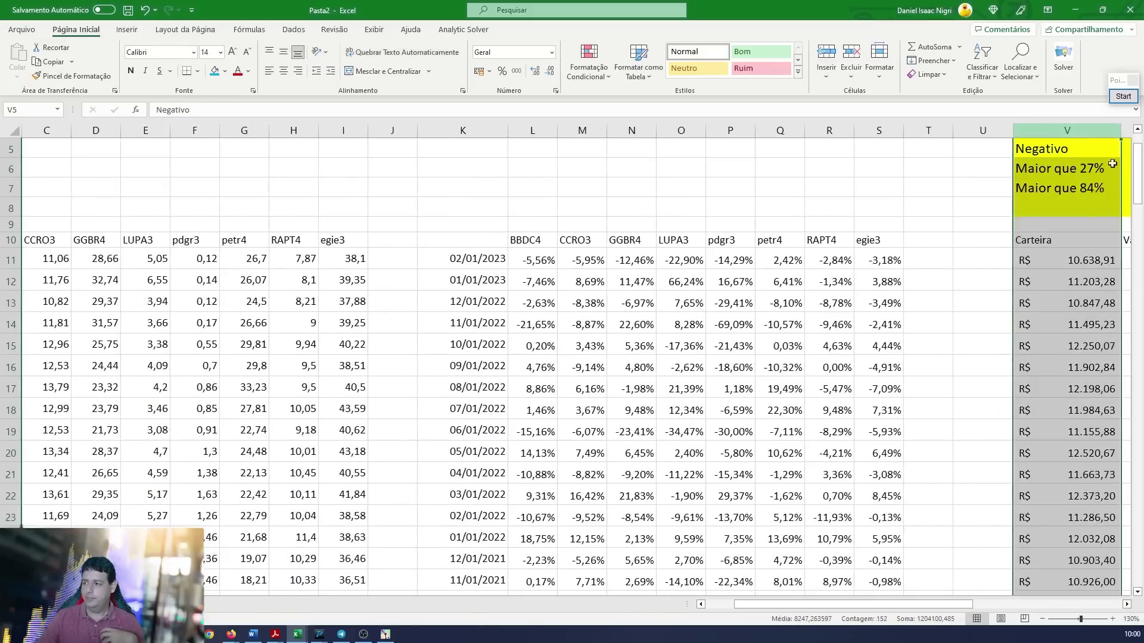
click(1075, 260)
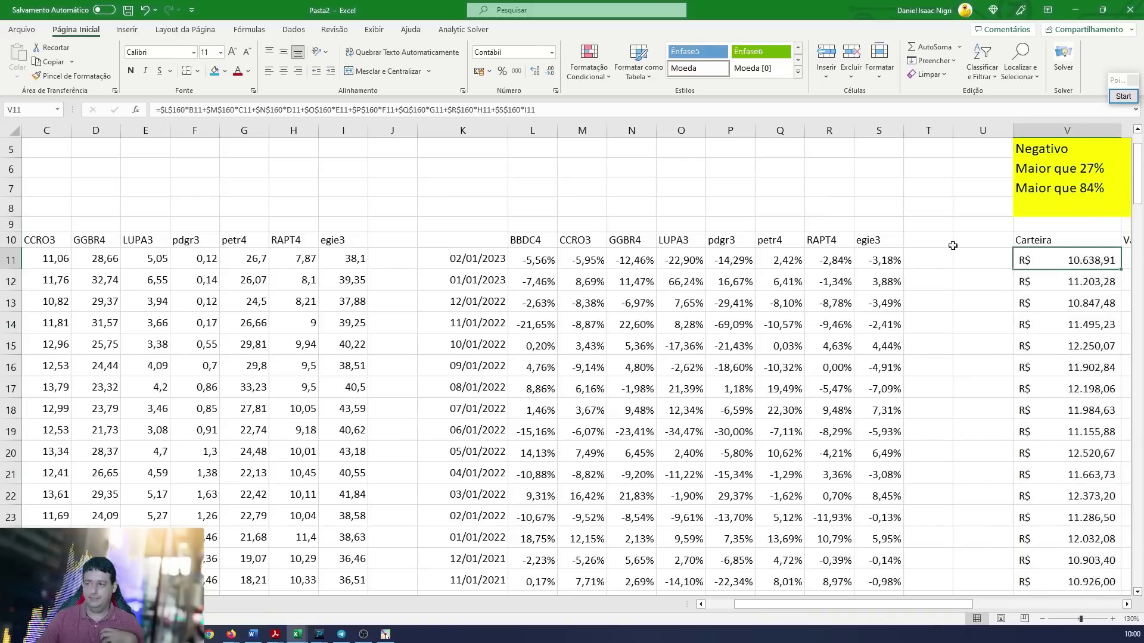
Step: Switch to the Windows calculator and divide the final portfolio value 10638,91 by the initial 8000
click(385, 635)
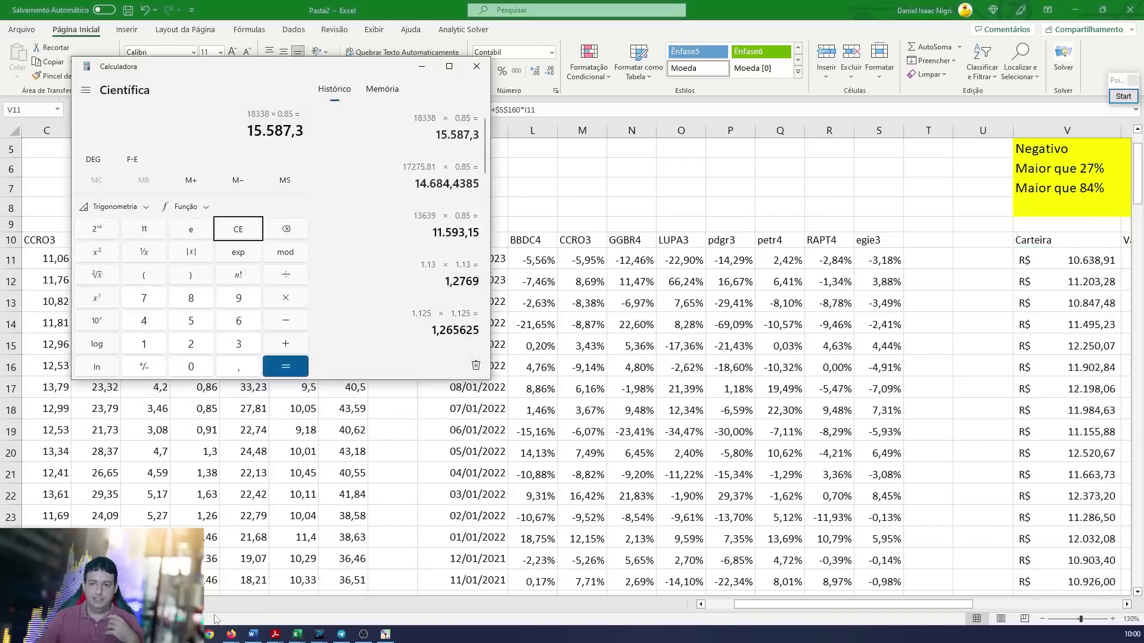
click(238, 228)
text(106)
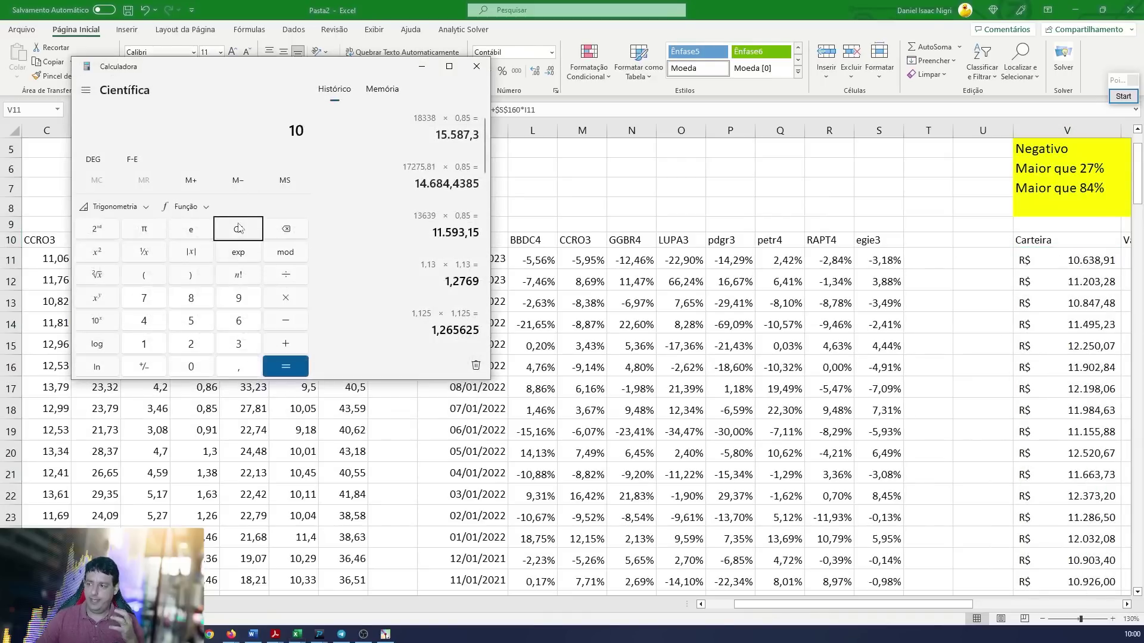
text(,91)
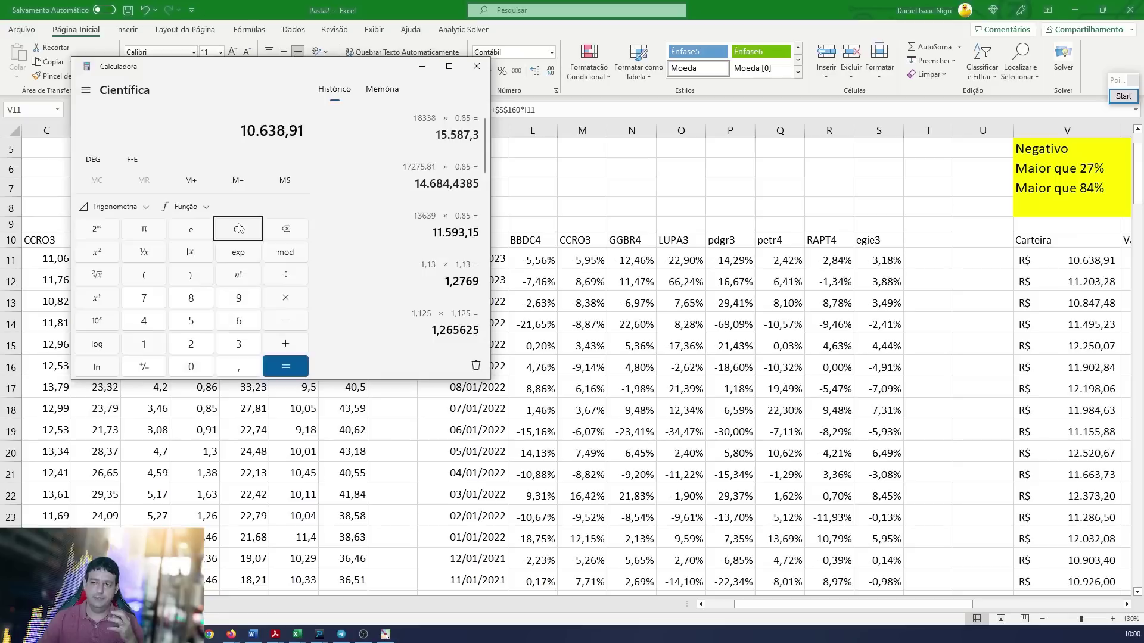
text( ÷ 8000)
key(Return)
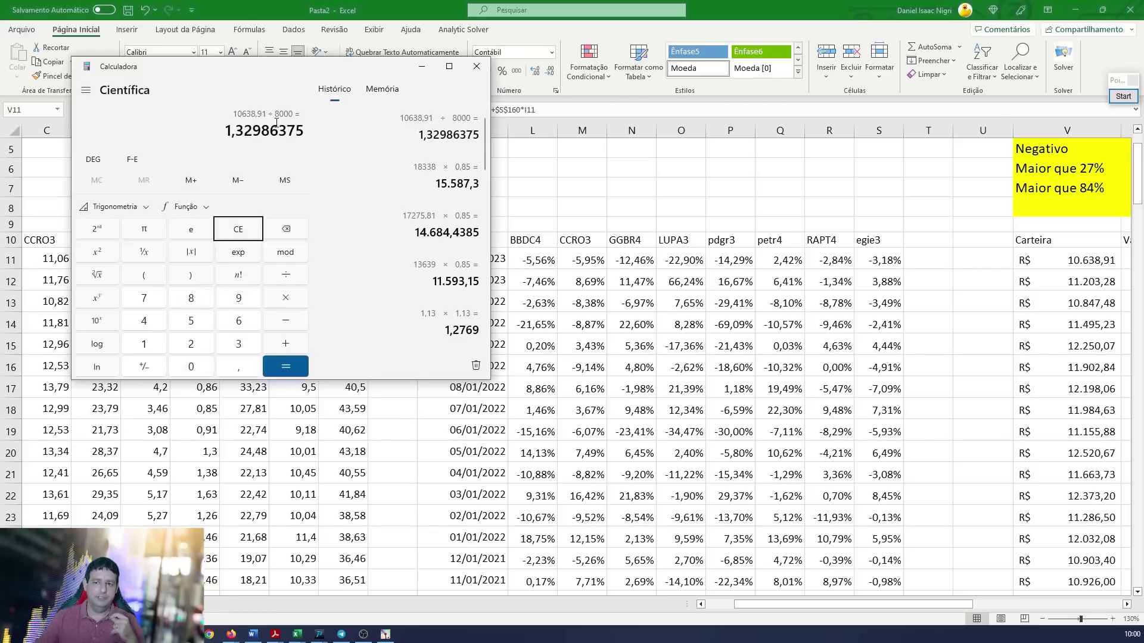
Step: Raise the calculated ratio to the power of 1 ÷ 12 to get the yearly growth factor
click(100, 292)
click(145, 277)
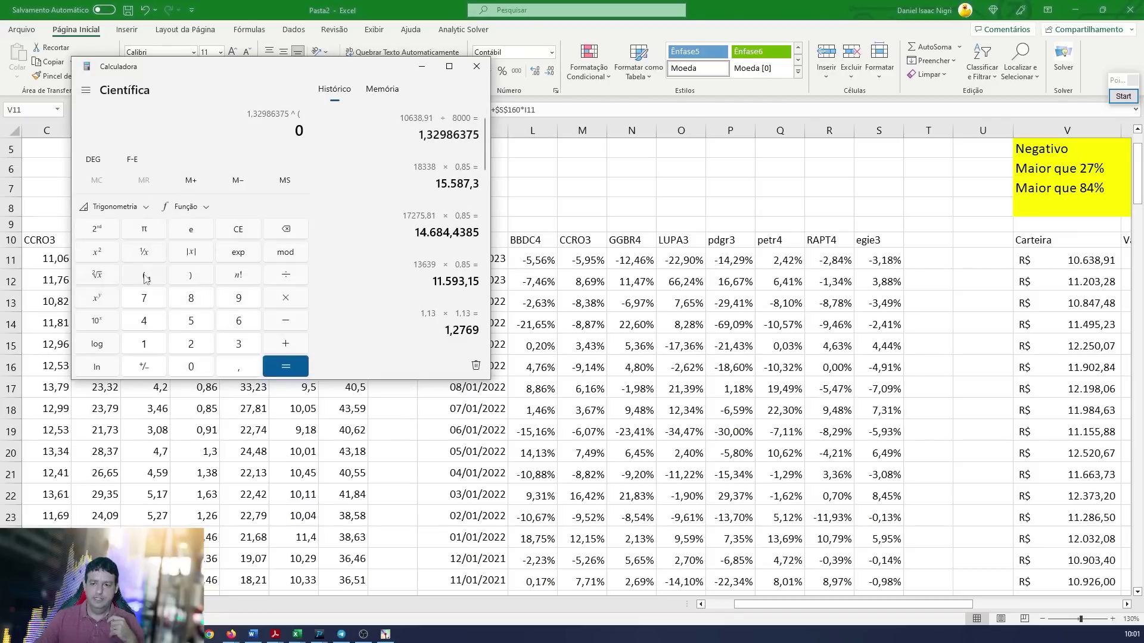
text(1)
key(slash)
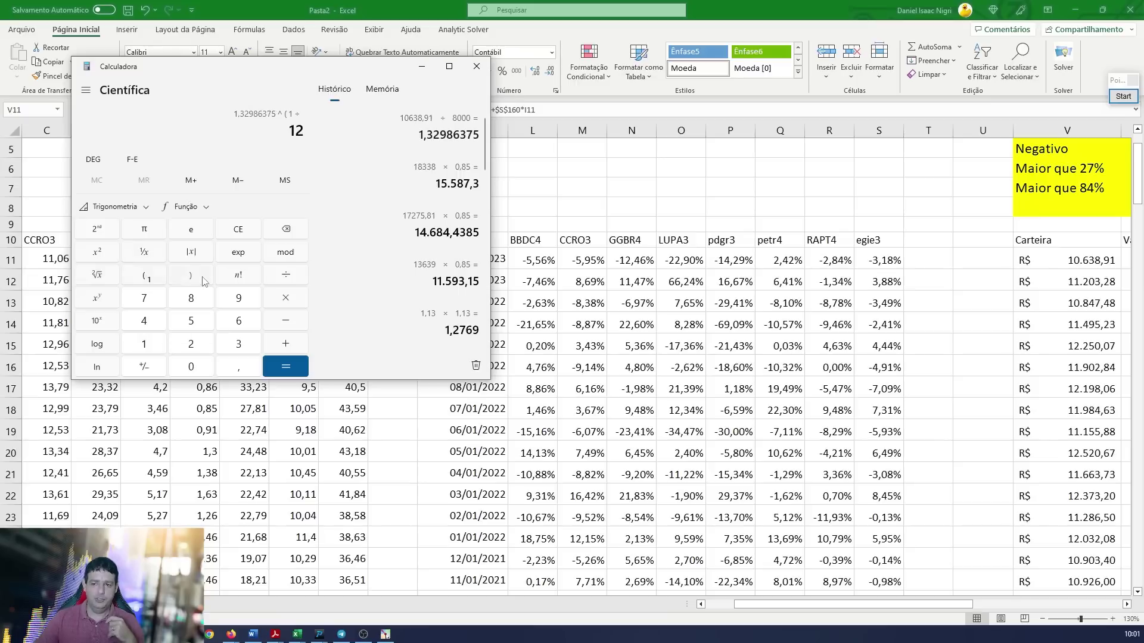
text(12)
click(204, 281)
key(Return)
Step: Convert the growth factor to a percentage by subtracting 1 and multiplying by 100, and highlight the leading digits
text(-1)
key(Return)
text(*100)
key(Return)
drag(88, 130, 137, 130)
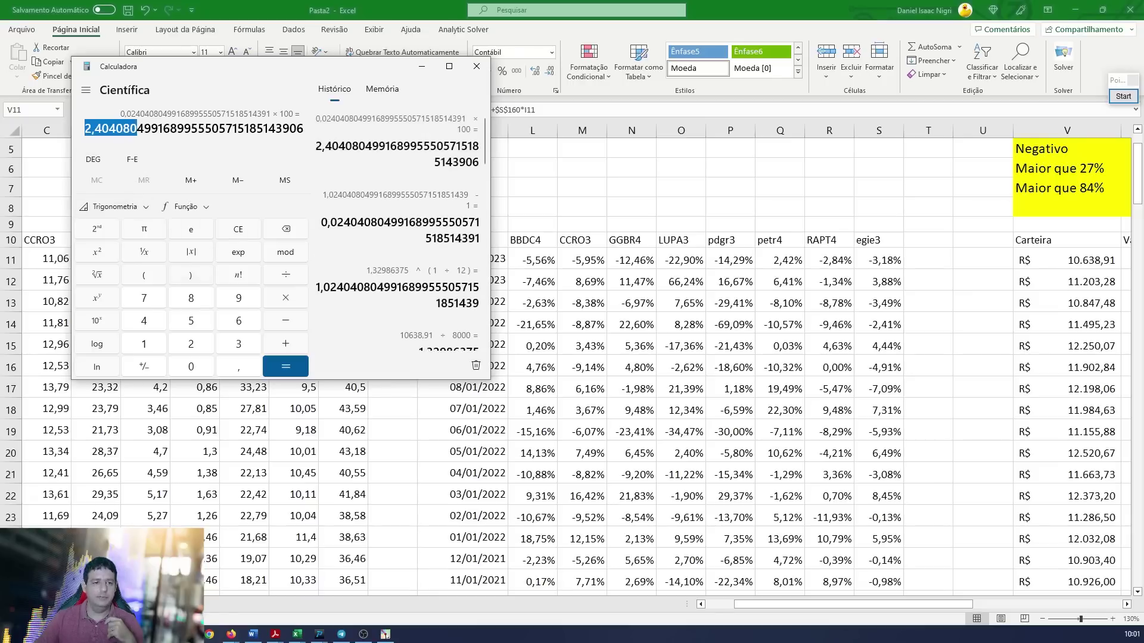
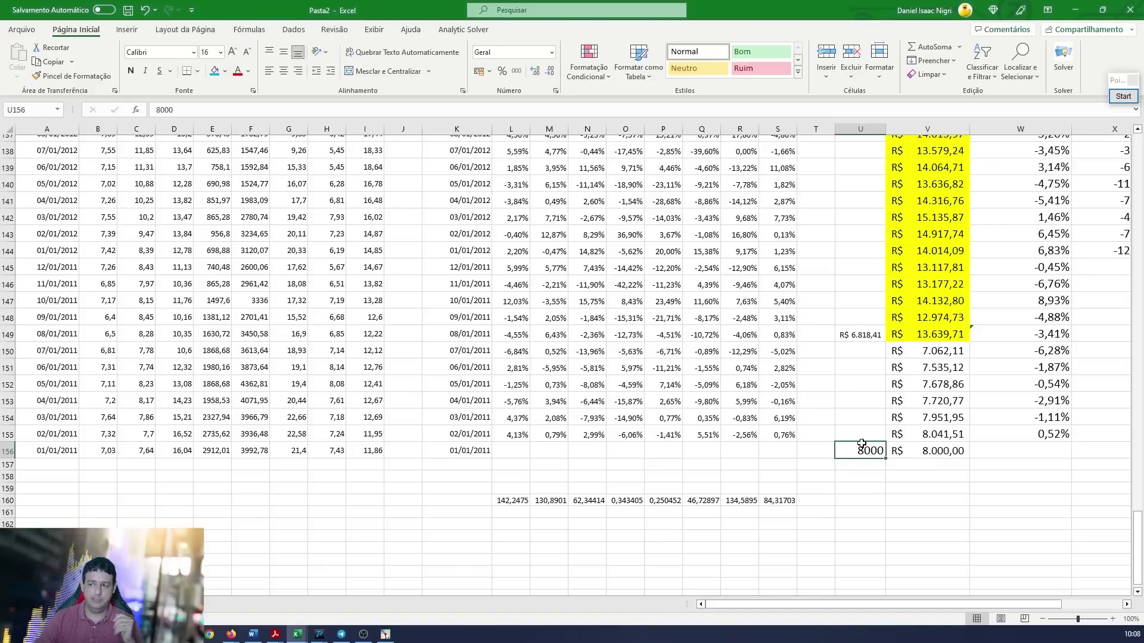
Step: Inspect the August 2011 portfolio value, the amount beside it in U149 and the BBDC4 share quantity in L160
click(928, 335)
click(863, 335)
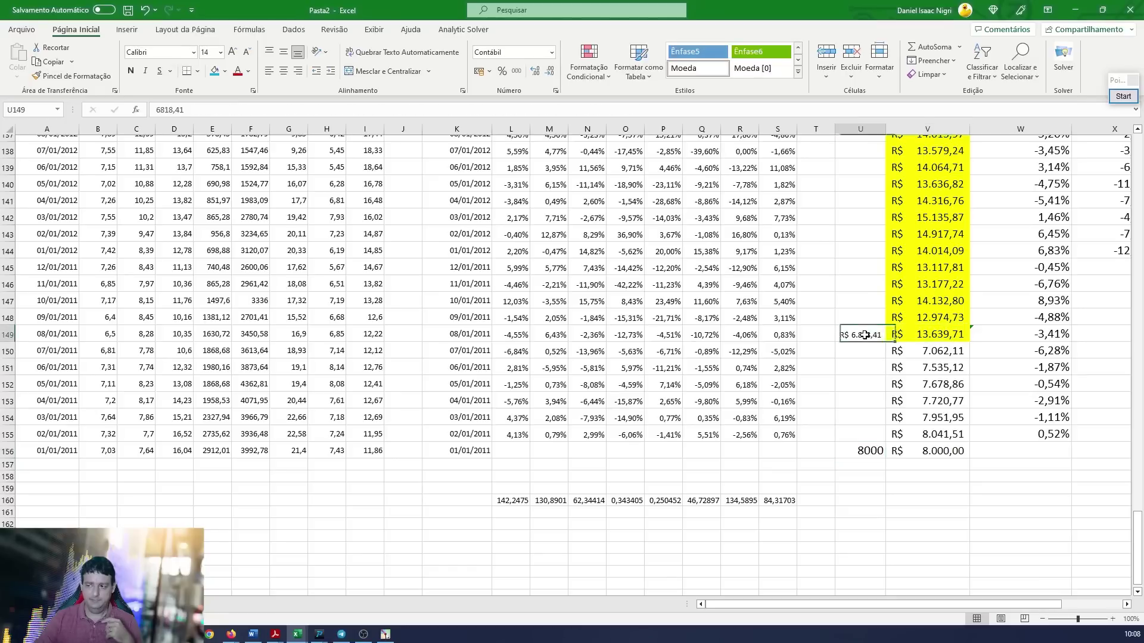
click(513, 501)
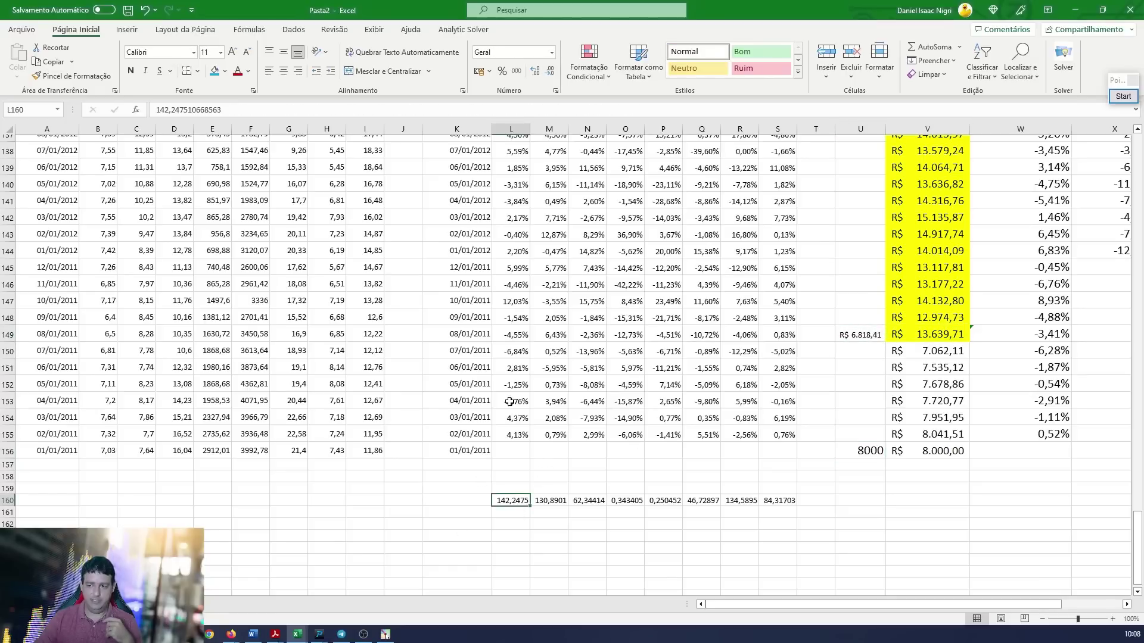
Step: Inspect the share quantities in row 160: CCRO3 in M160, and LUPA3 and pdgr3 in O160:P160
click(549, 501)
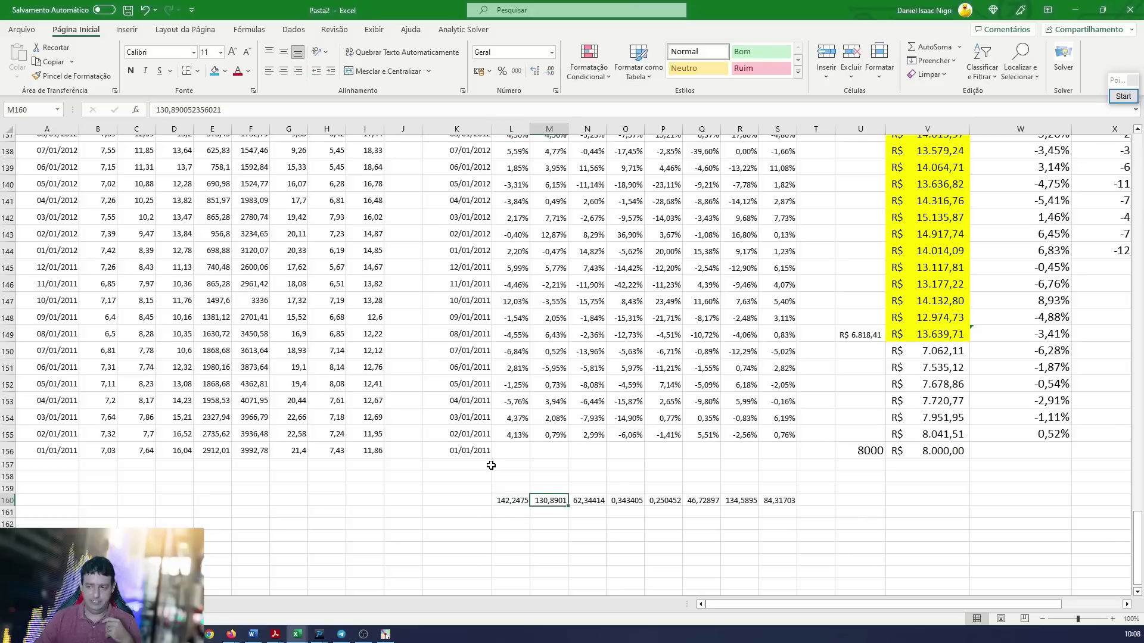
click(621, 499)
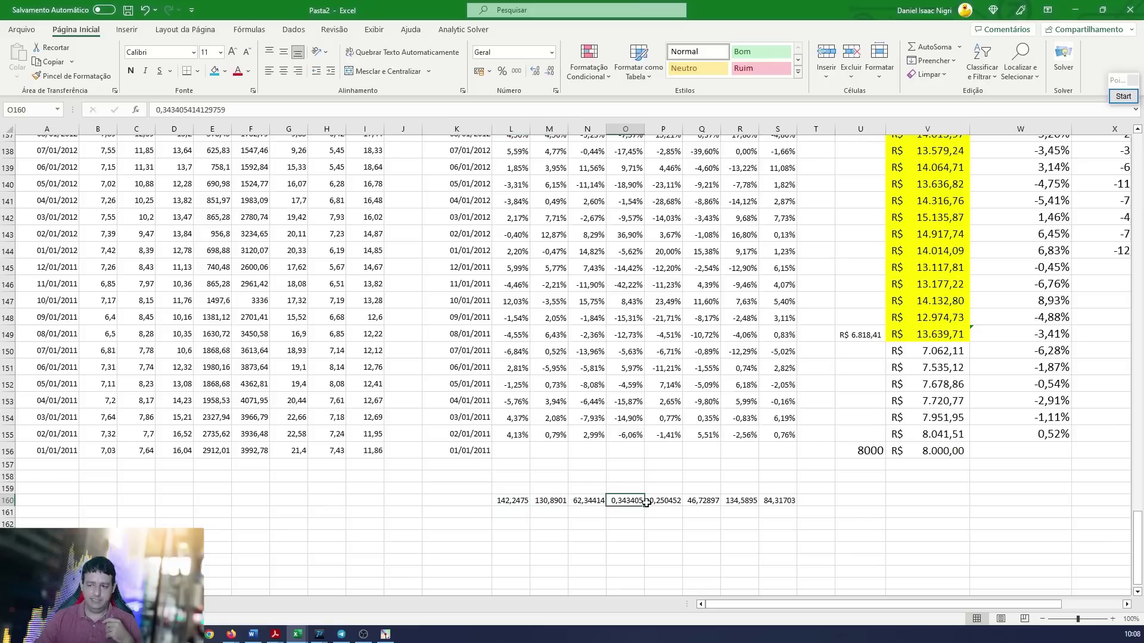
drag(630, 500, 664, 502)
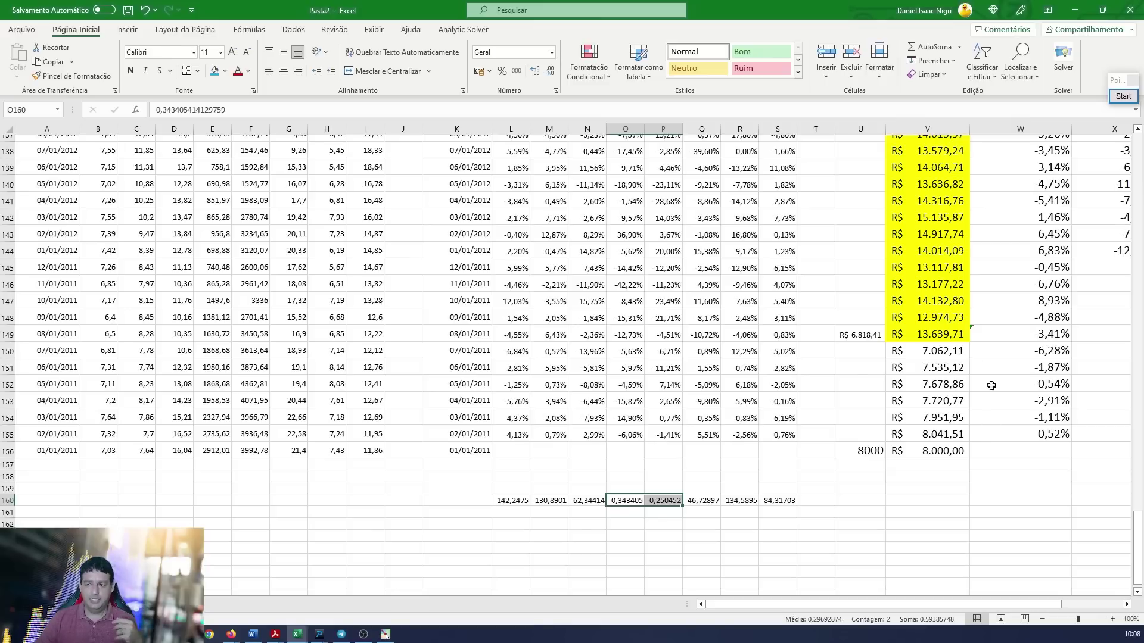
scroll(861, 327, up, 4)
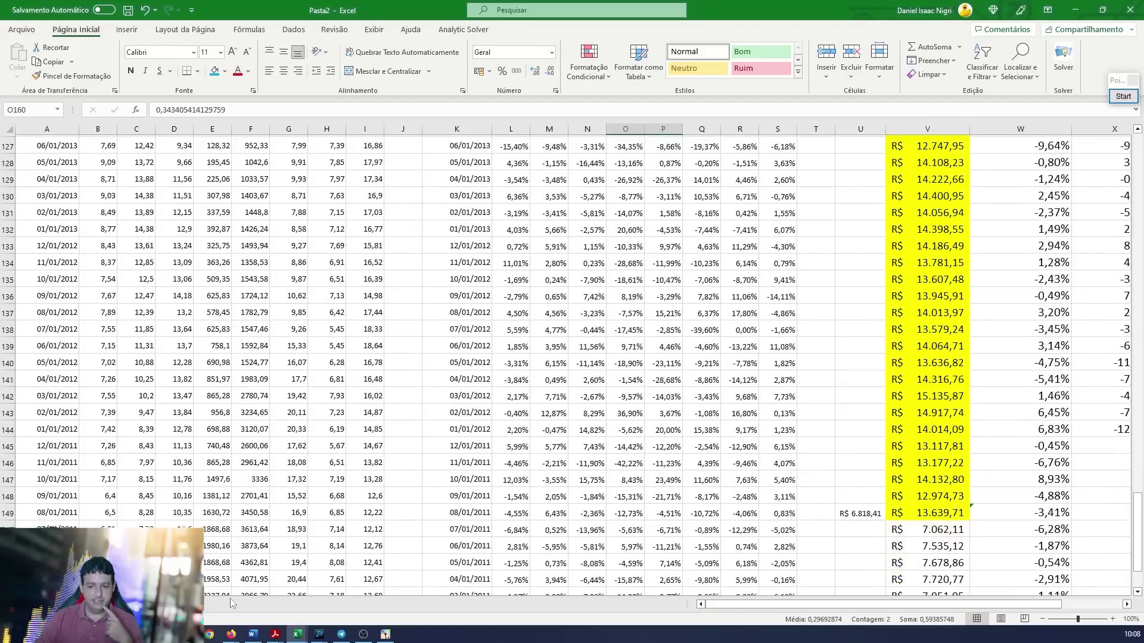
Step: Switch to the Windows calculator, multiply the August 2011 portfolio value 13639 by 0,85, and return to the spreadsheet
click(386, 635)
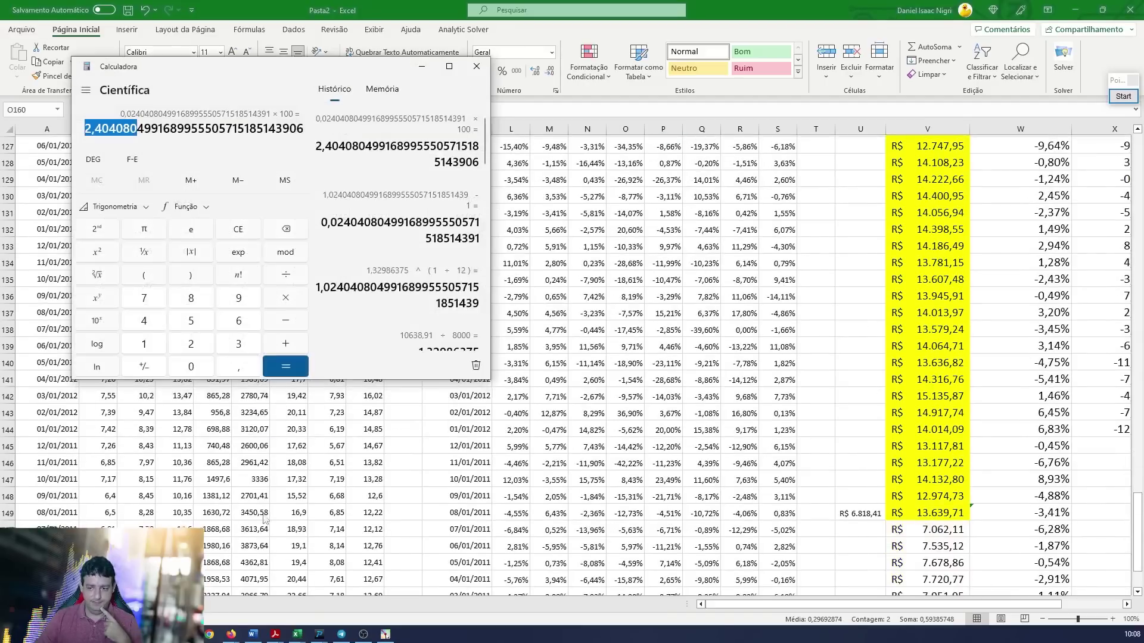
click(223, 237)
text(13639 × )
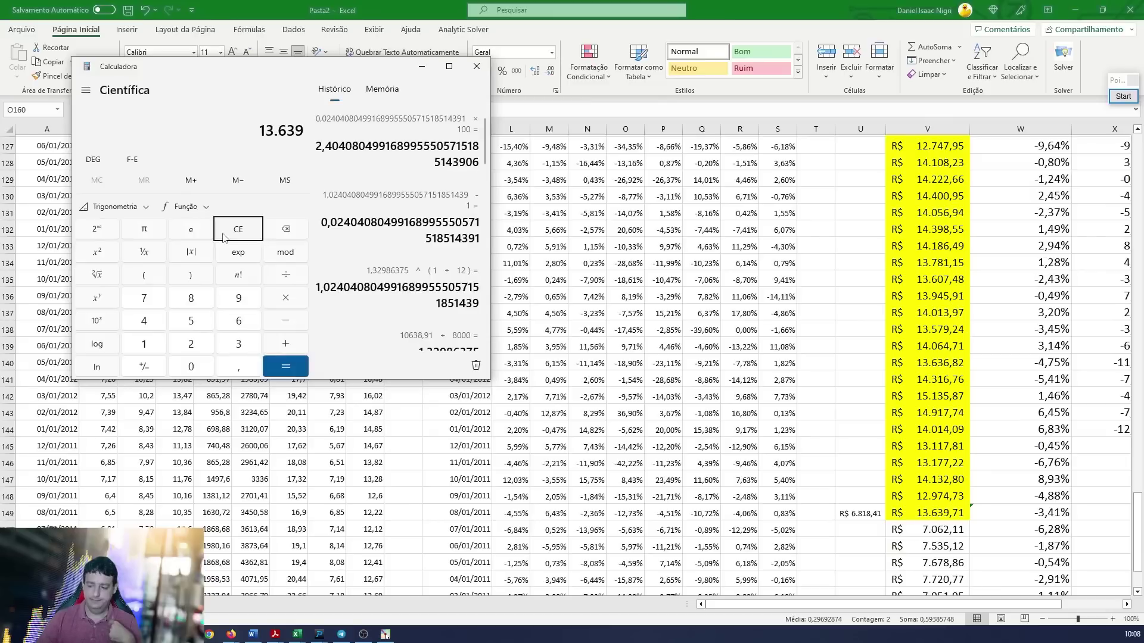
text(0,85)
key(Return)
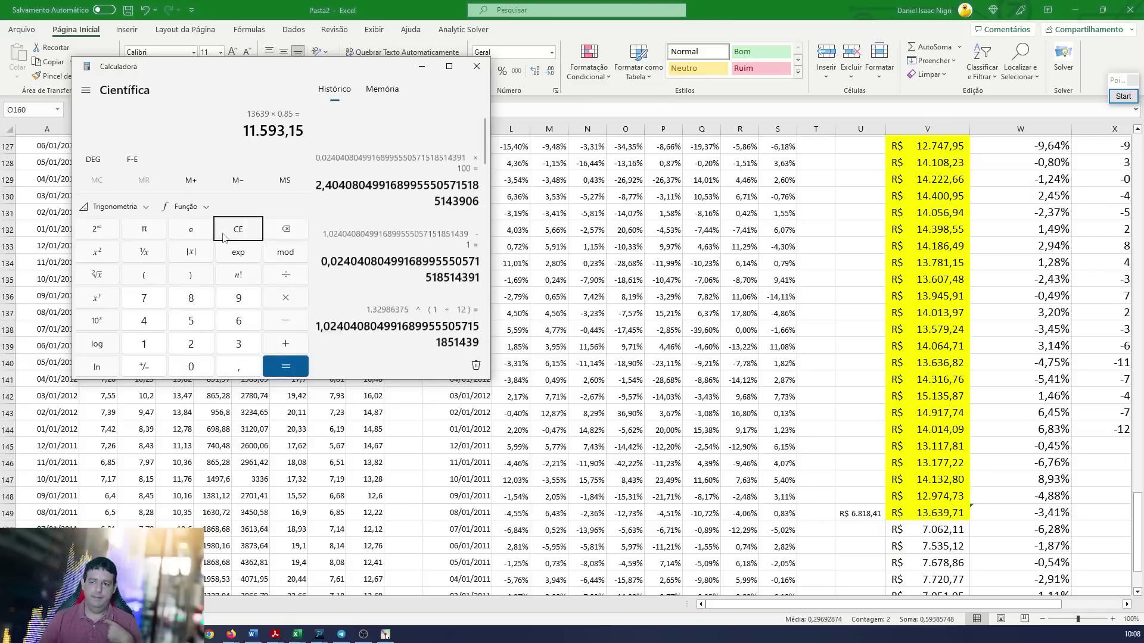
click(421, 66)
Step: Inspect the additional contributions beside the December 2014 and October 2015 portfolio values in U109 and U99
scroll(902, 322, up, 7)
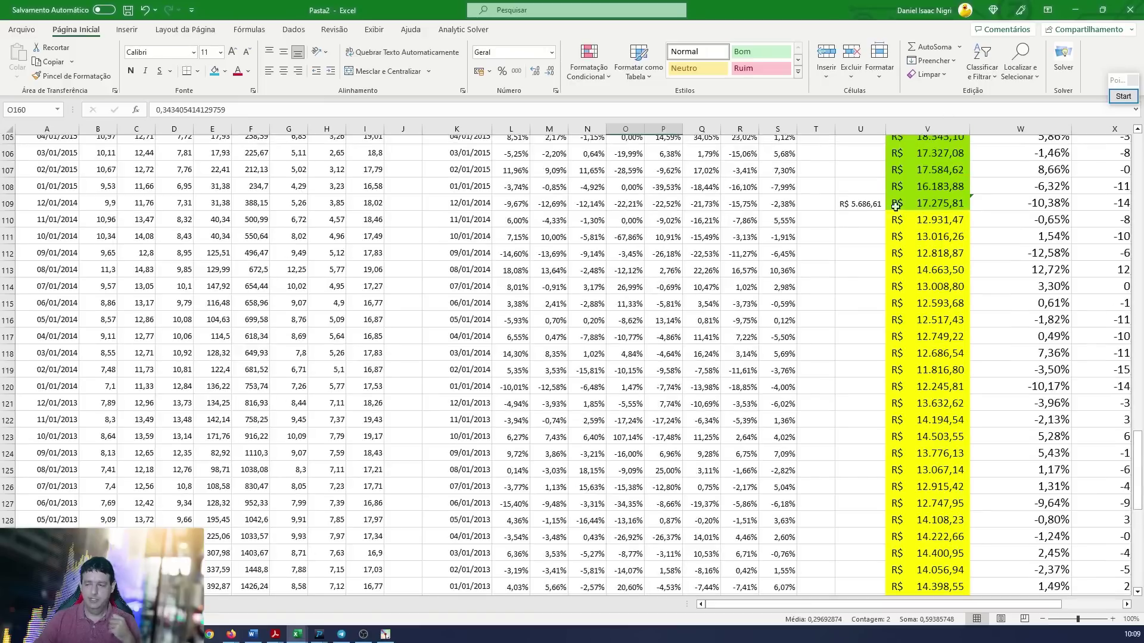
scroll(906, 205, up, 3)
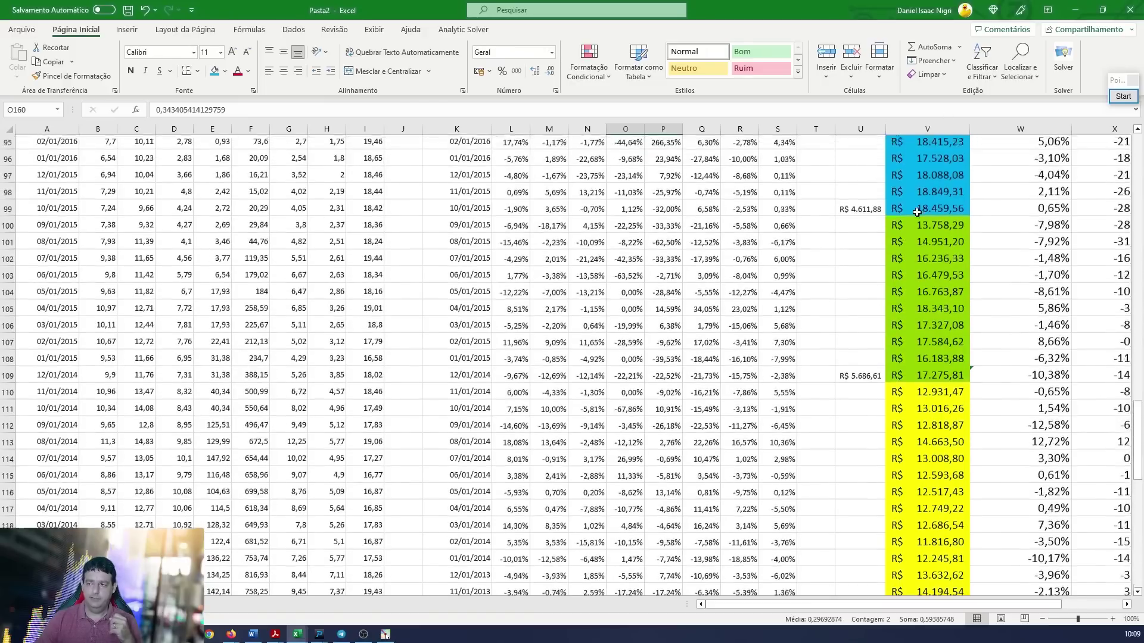
click(852, 384)
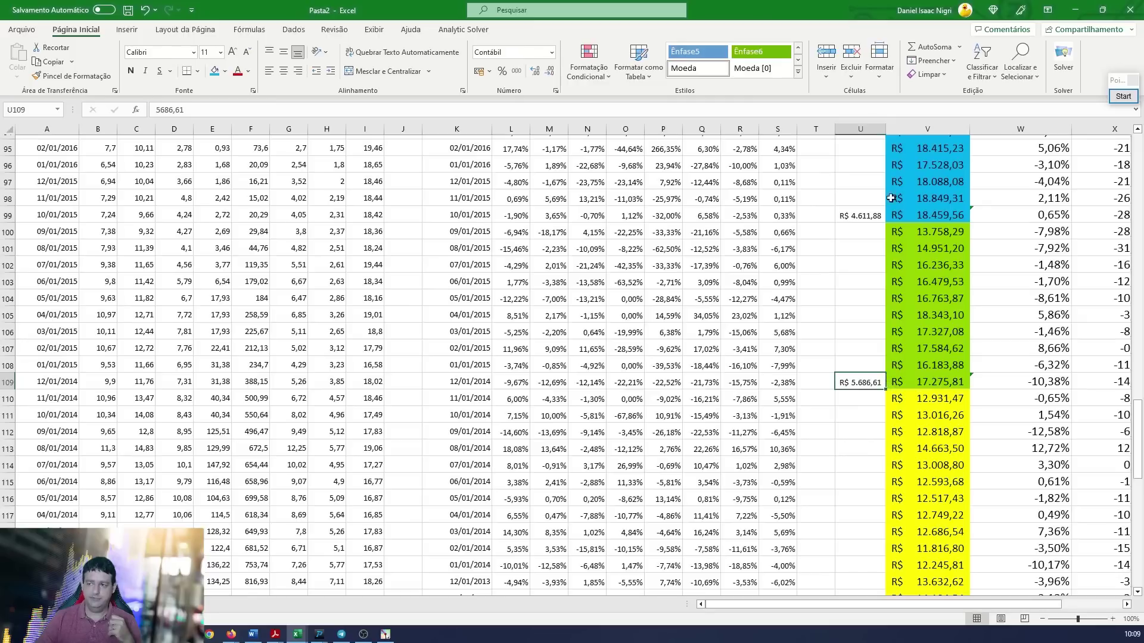
click(849, 213)
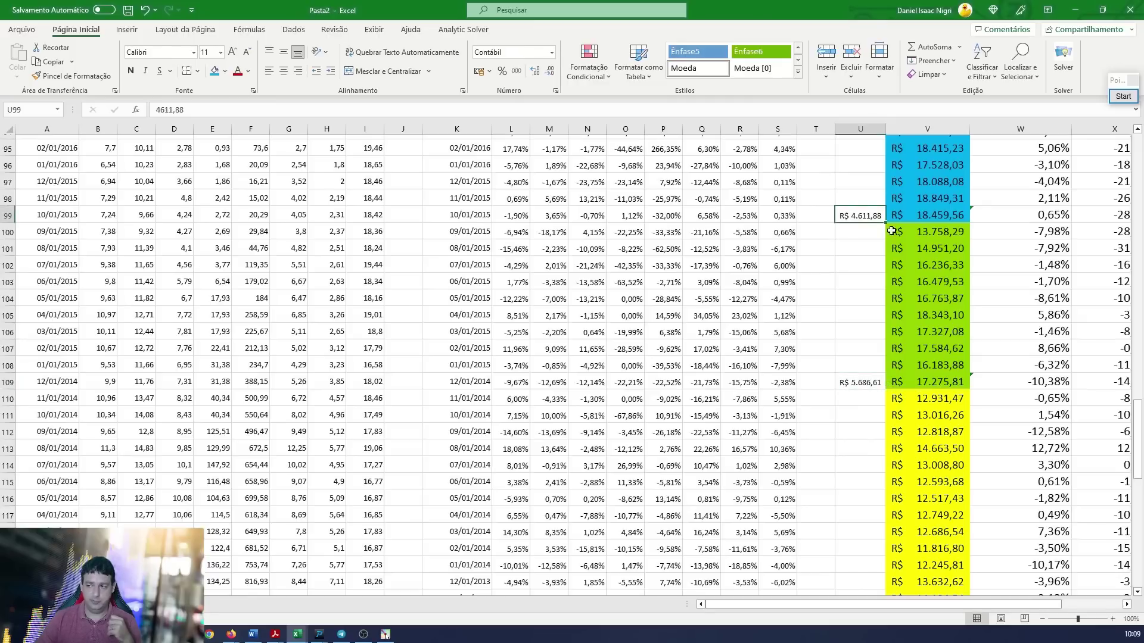
drag(860, 212, 858, 385)
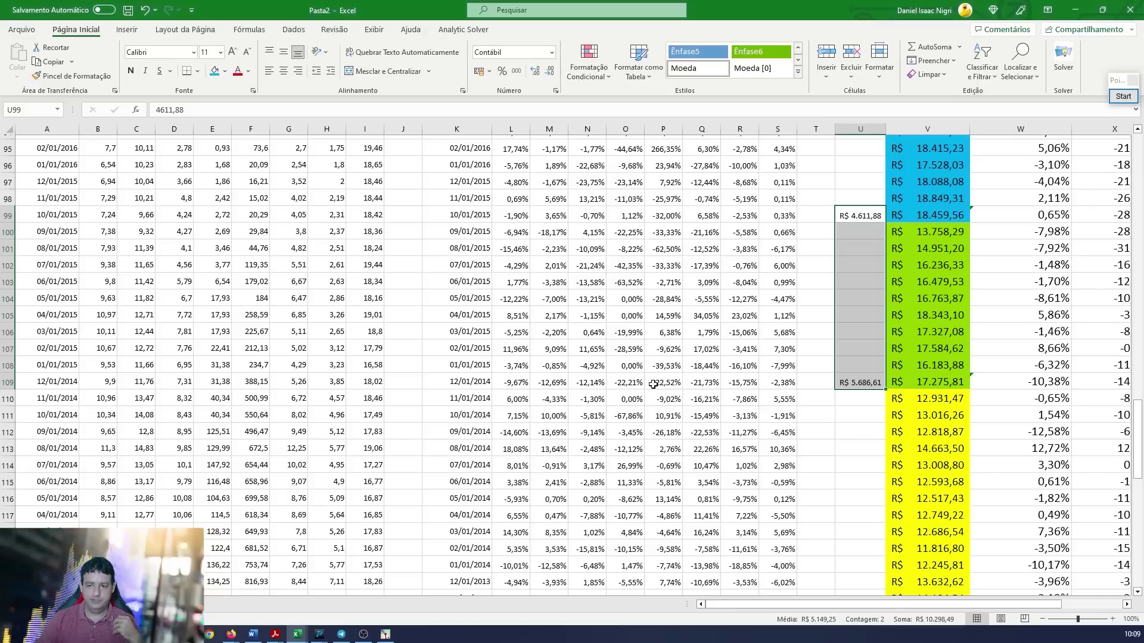
Step: Check the December 2014 LUPA3 price, then total the contributions in column U from U97 down past the initial 8000
click(221, 382)
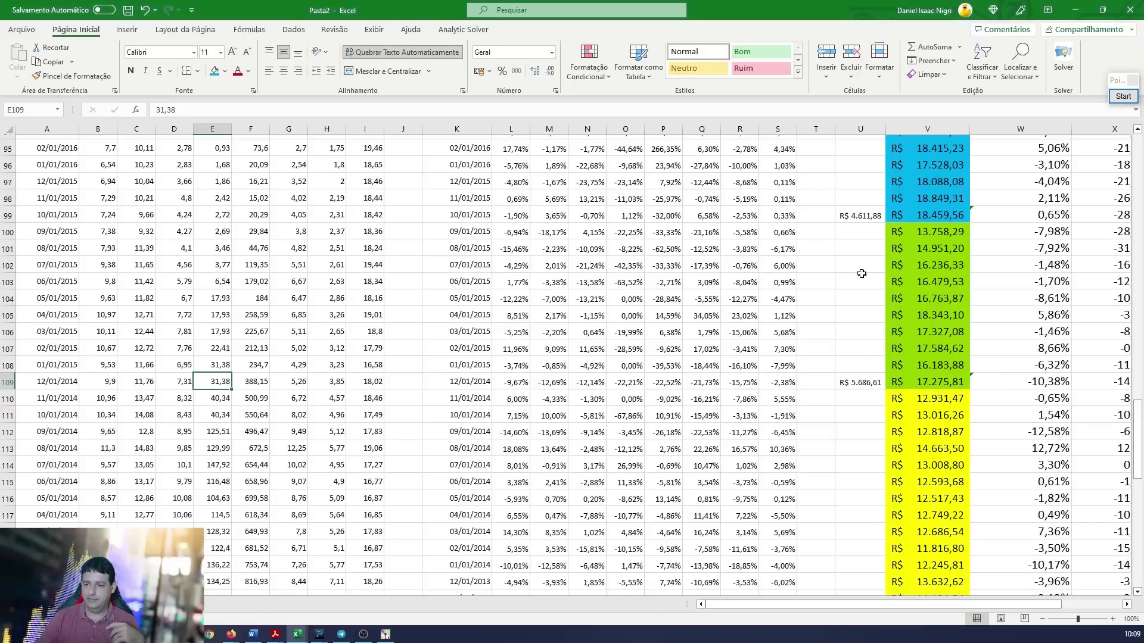
click(851, 213)
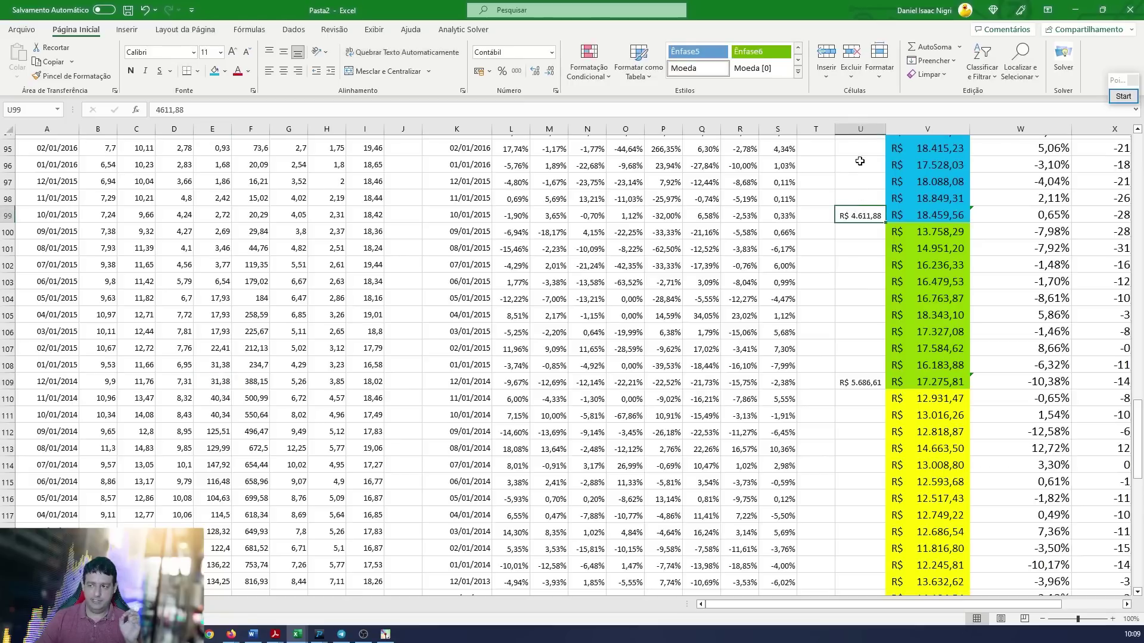
drag(859, 180, 861, 586)
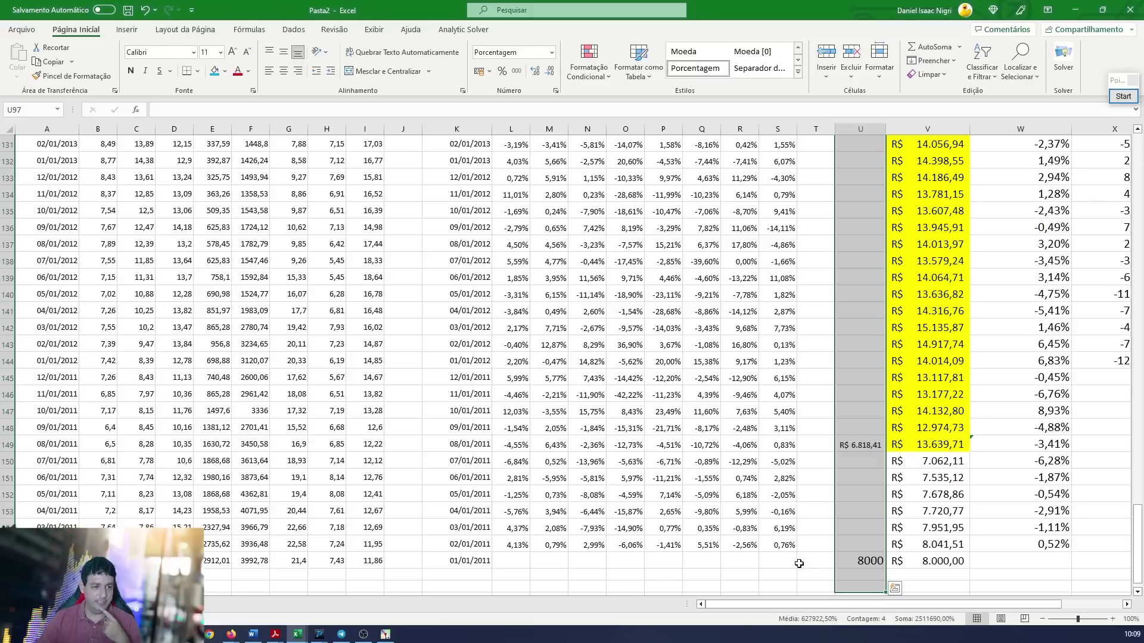
Step: Take the latest portfolio value from V11 and divide 42552,11 by the total invested 25116,9 in the Windows calculator
drag(1136, 516, 1135, 149)
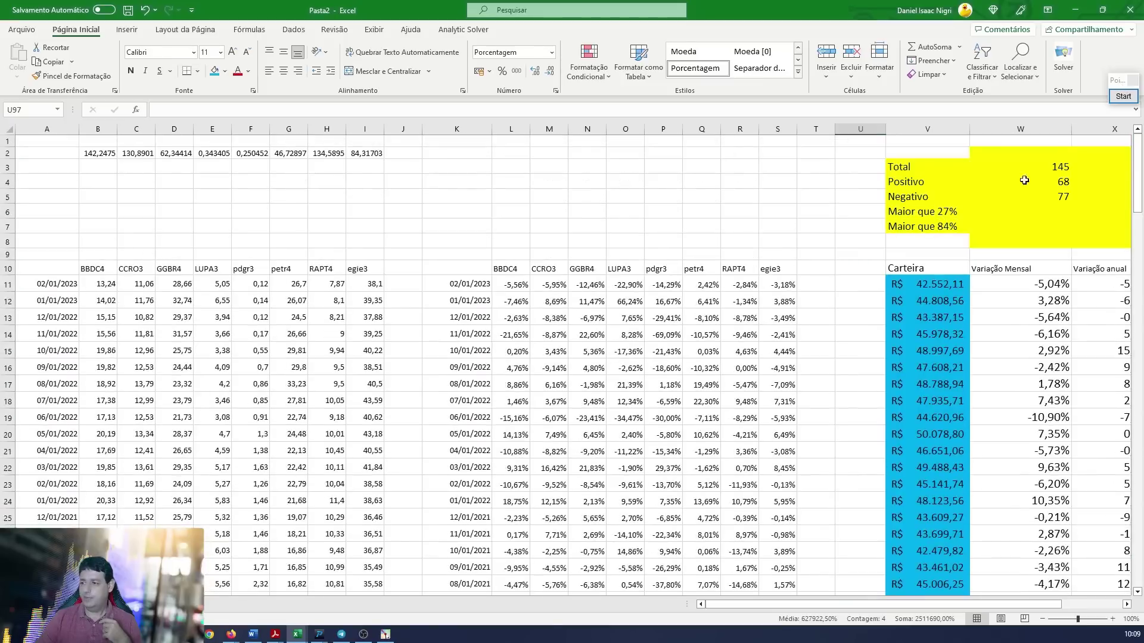
click(930, 280)
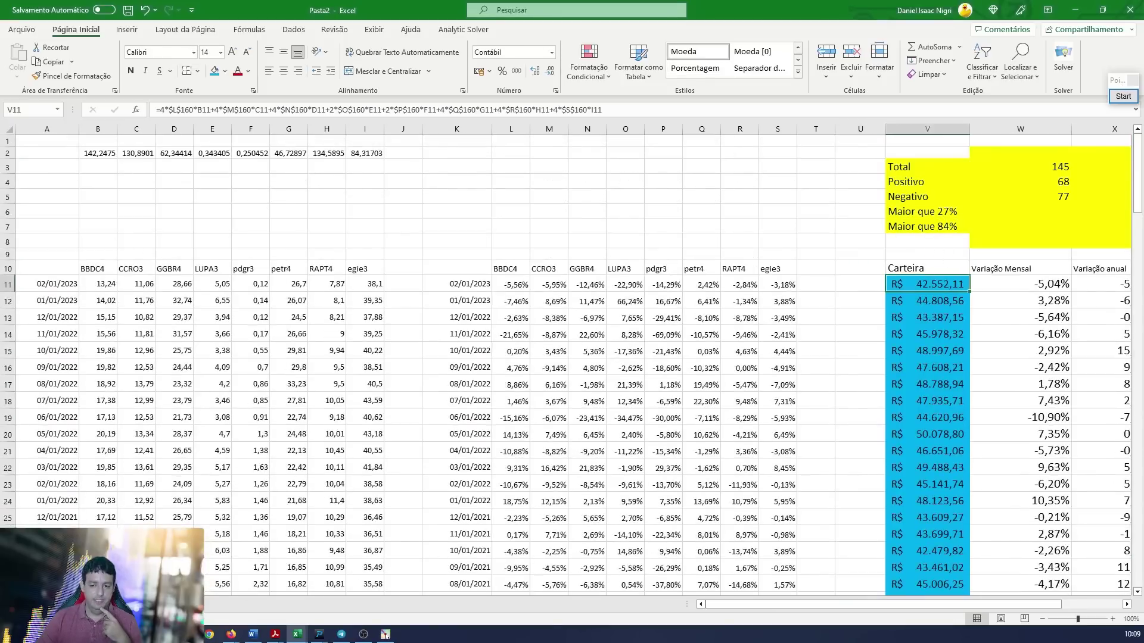
click(385, 634)
click(235, 230)
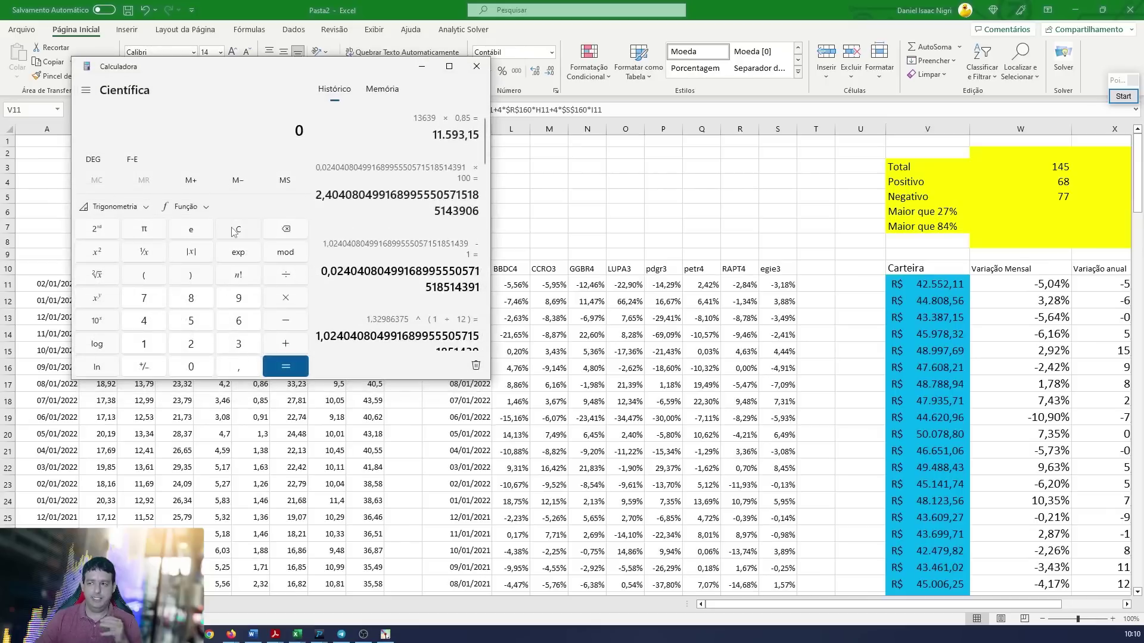
text(42552,11)
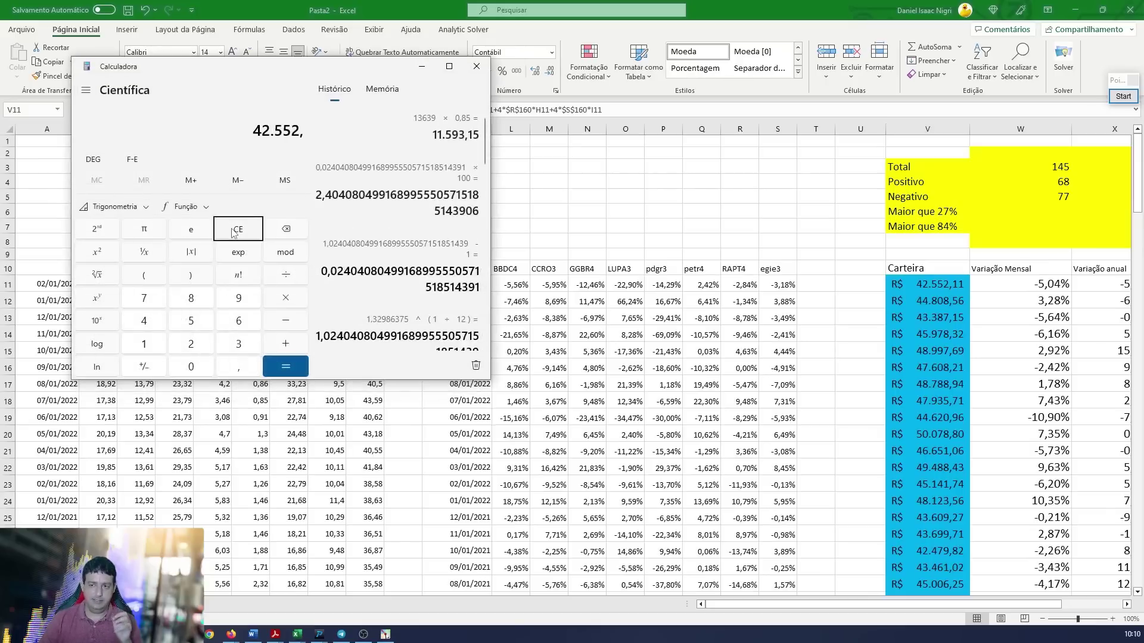
text(/25116,)
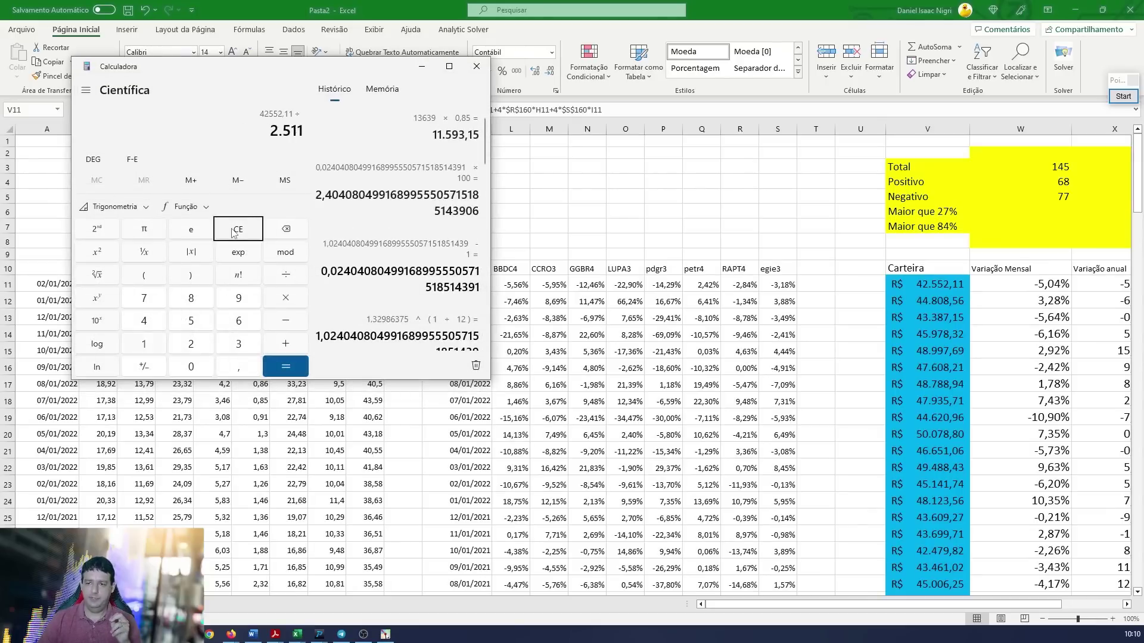
text(9 =)
key(Return)
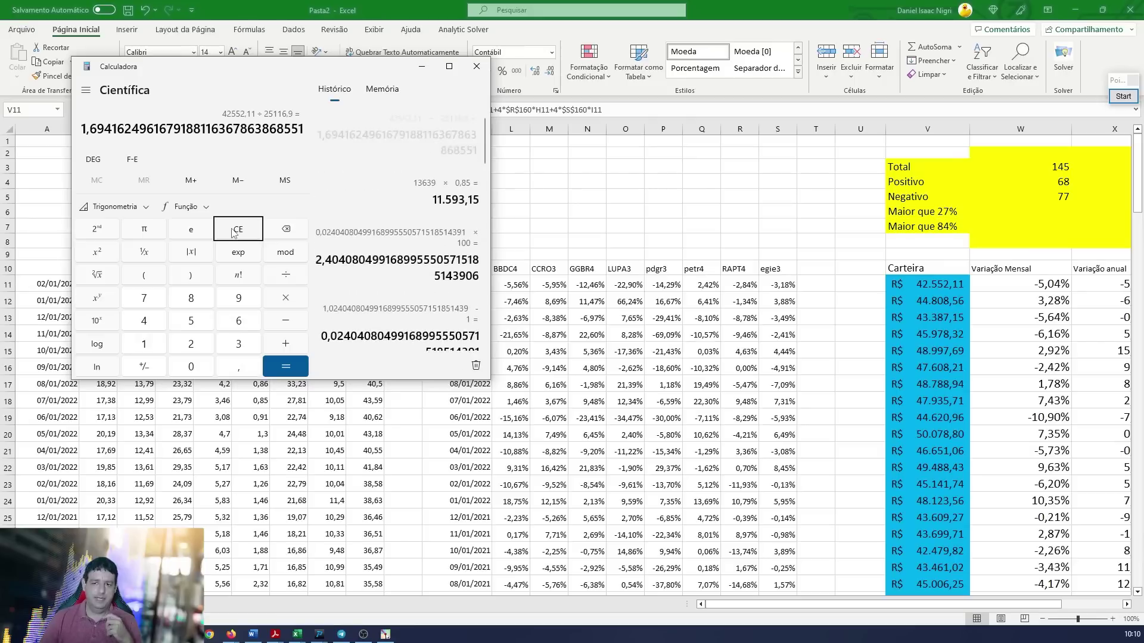
Step: Raise the ratio of final value to total contributions to the power of 1 ÷ 12
scroll(380, 256, down, 2)
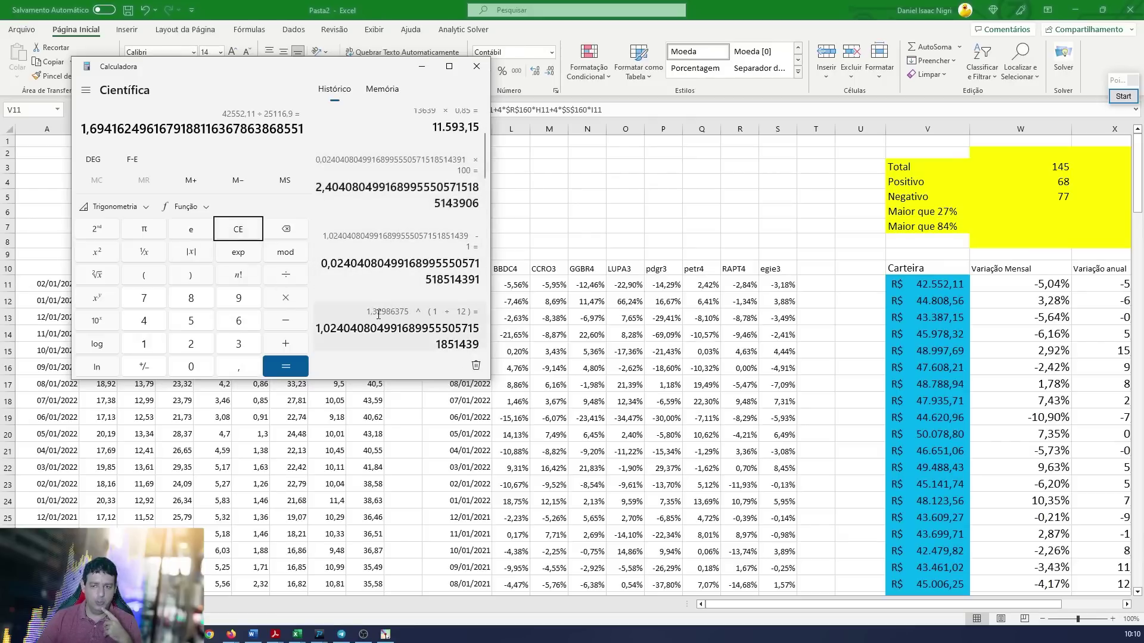
scroll(378, 314, up, 2)
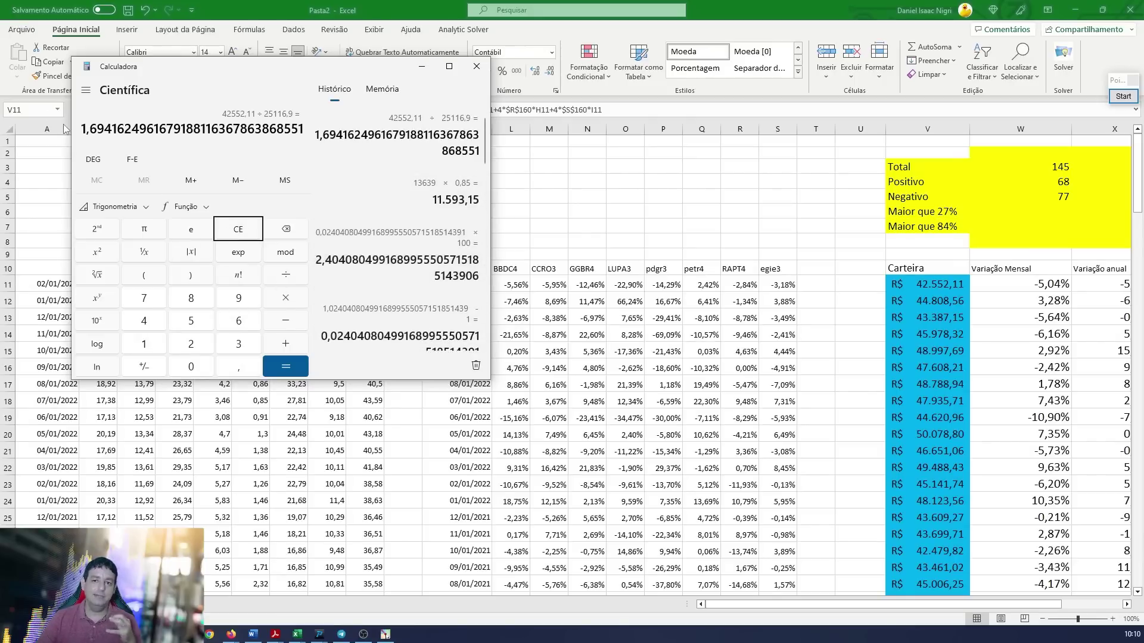
click(107, 298)
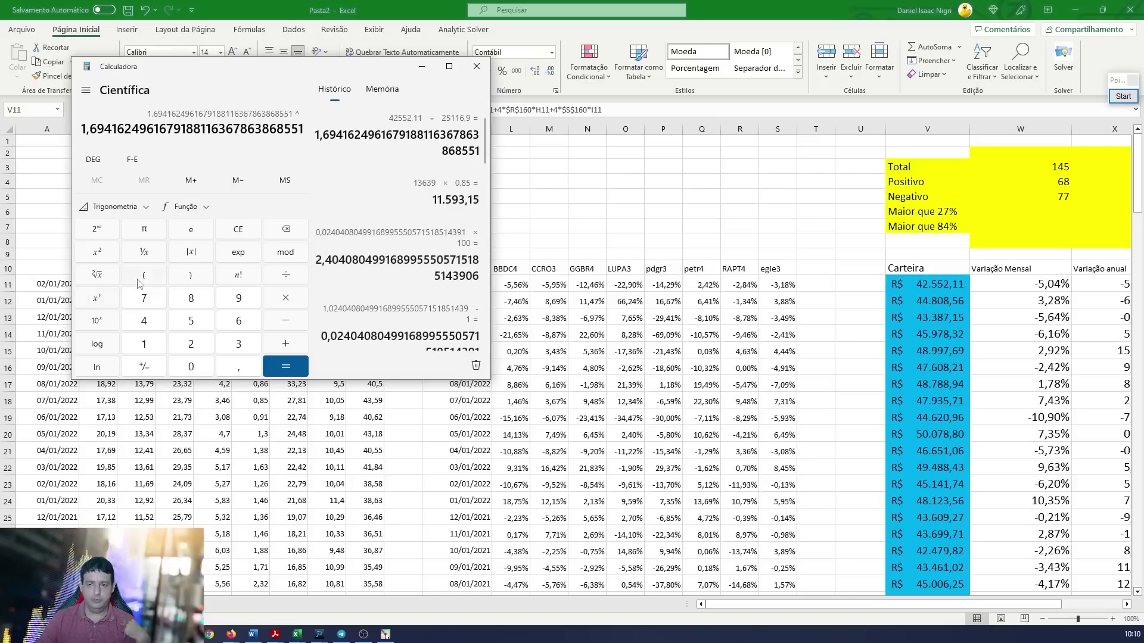
click(142, 278)
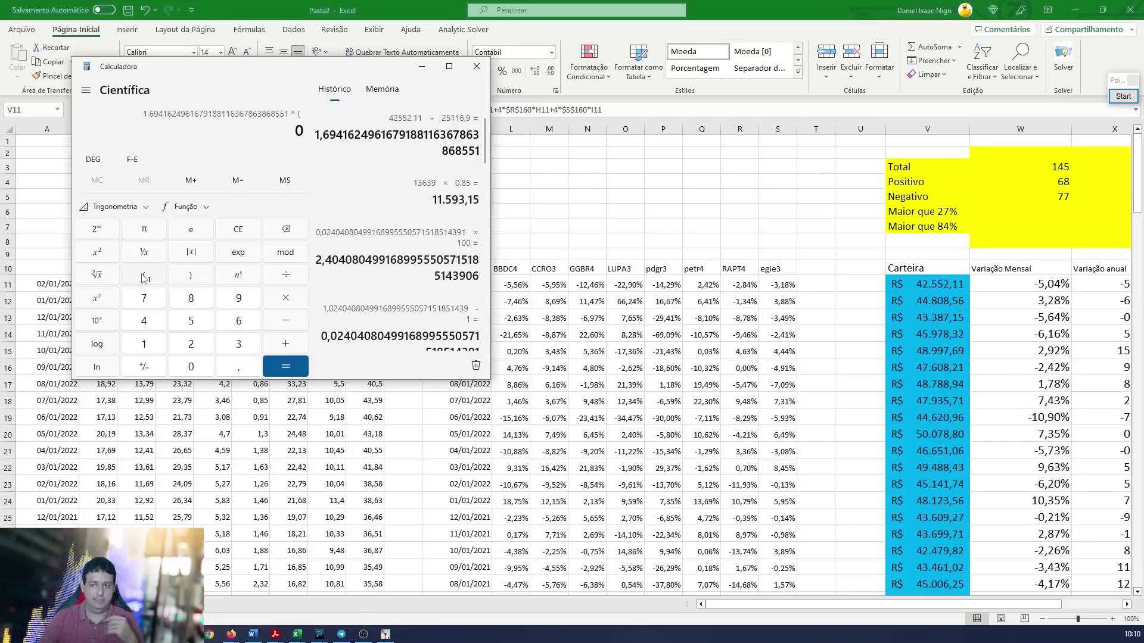
text(1/)
text(12)
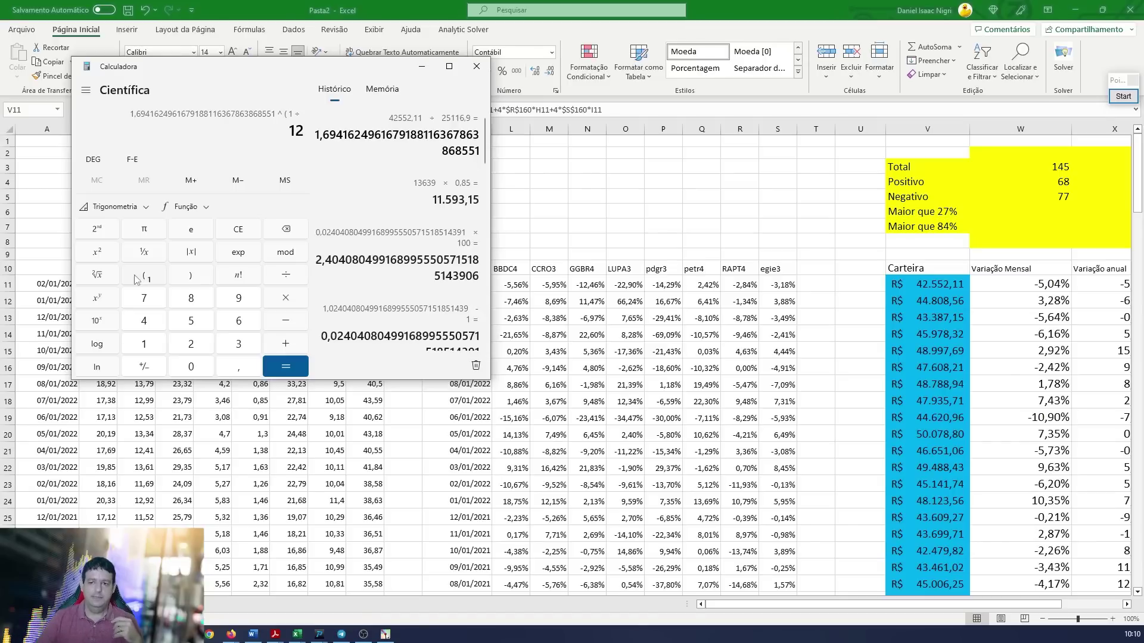
click(187, 277)
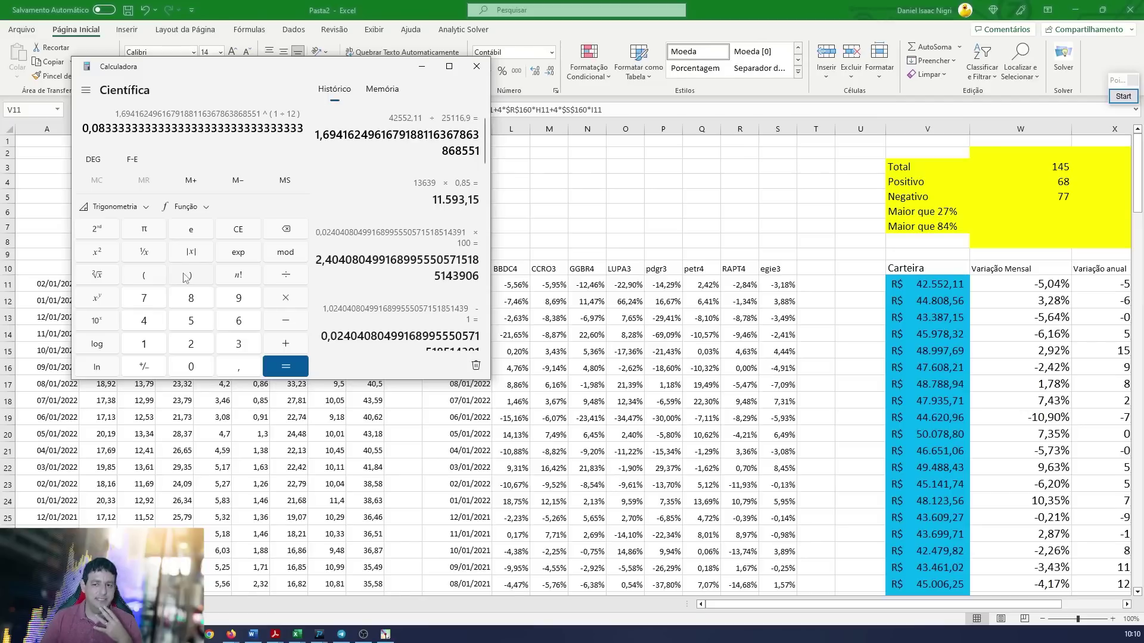
key(Return)
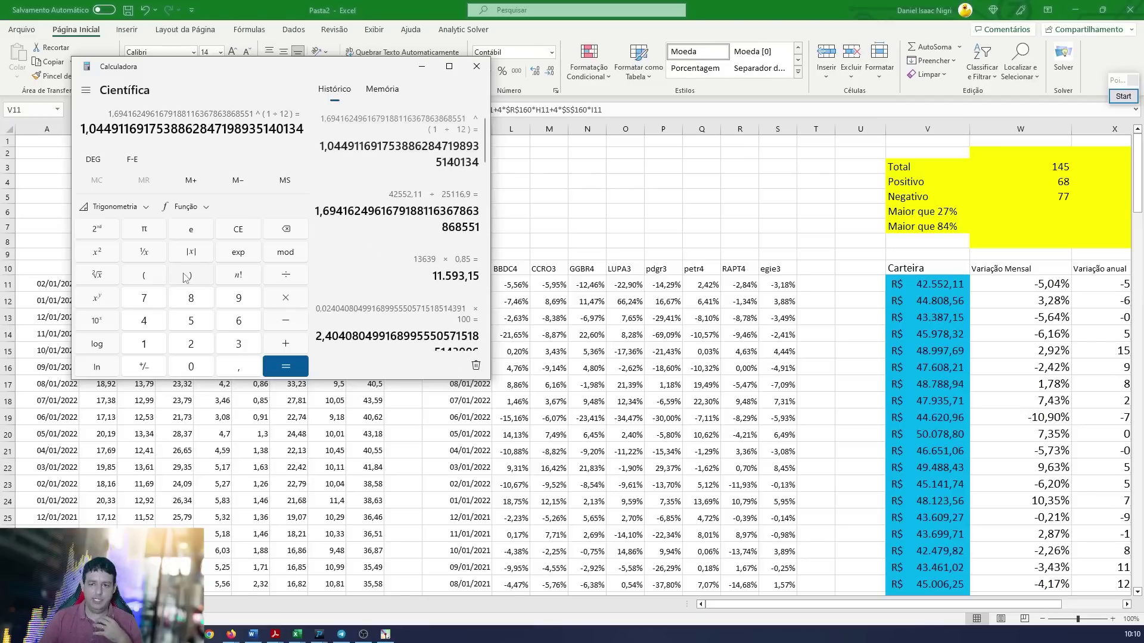
Step: Subtract 1 from the new yearly growth factor and multiply by 100 to express it as a percentage
text(1)
key(Return)
key(asterisk)
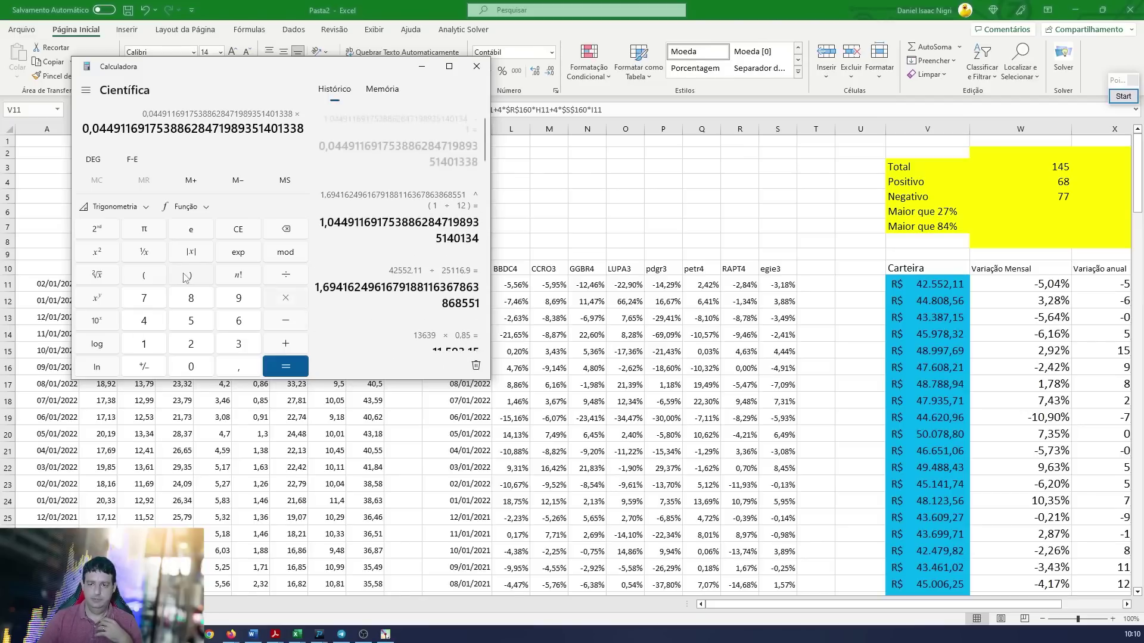
text(100)
key(Return)
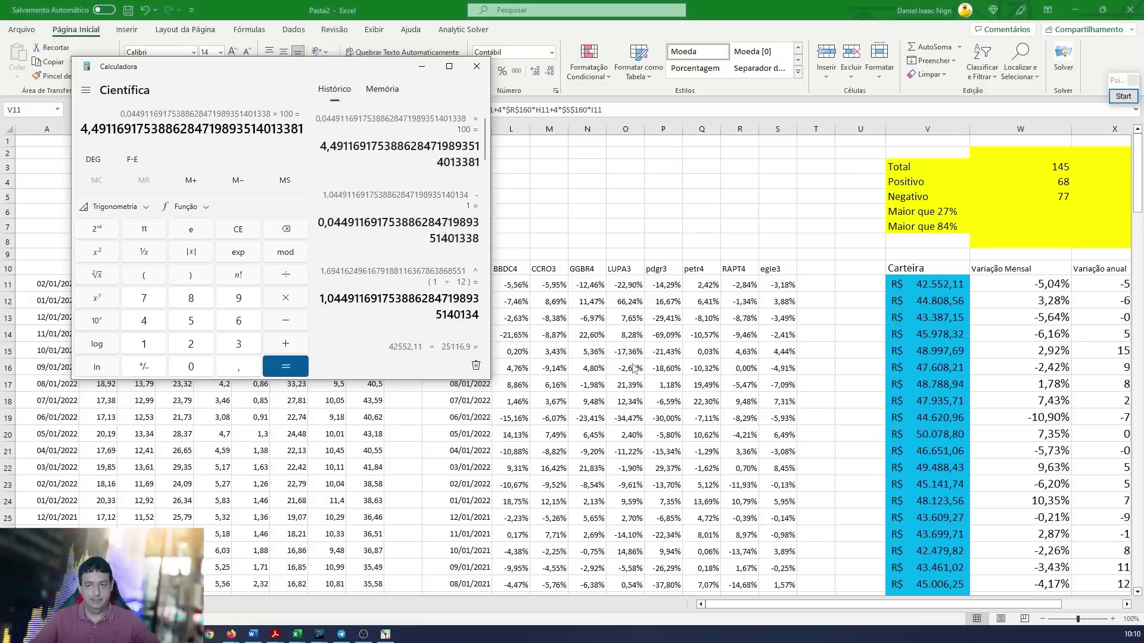
Step: Review the calculator's history of the return calculations and go back to the portfolio worksheet
scroll(414, 251, down, 5)
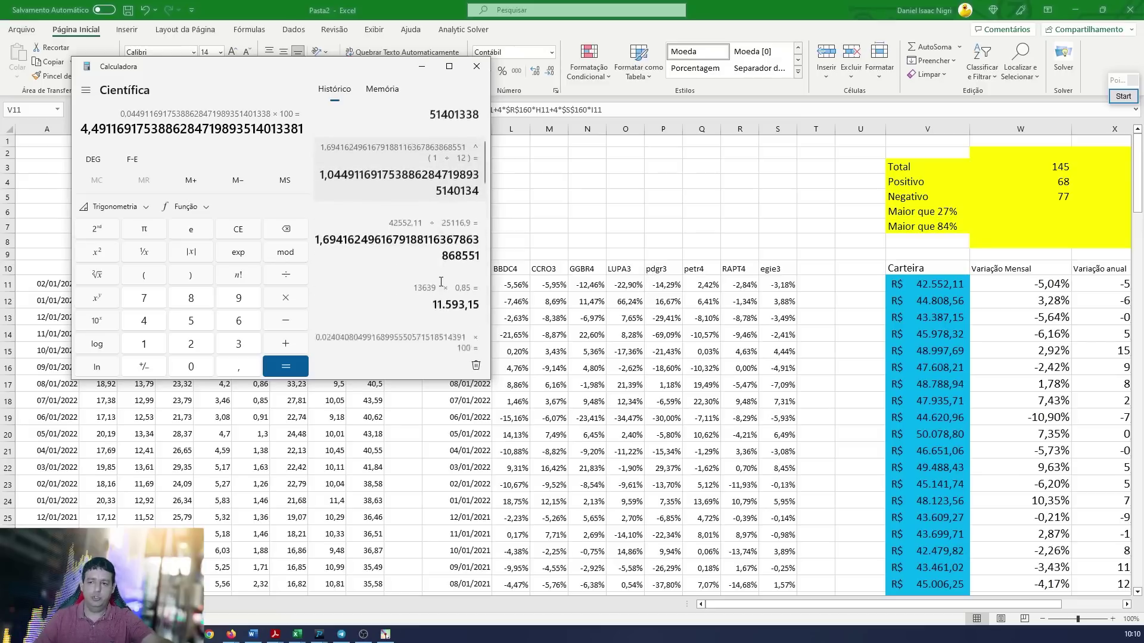
scroll(414, 250, up, 5)
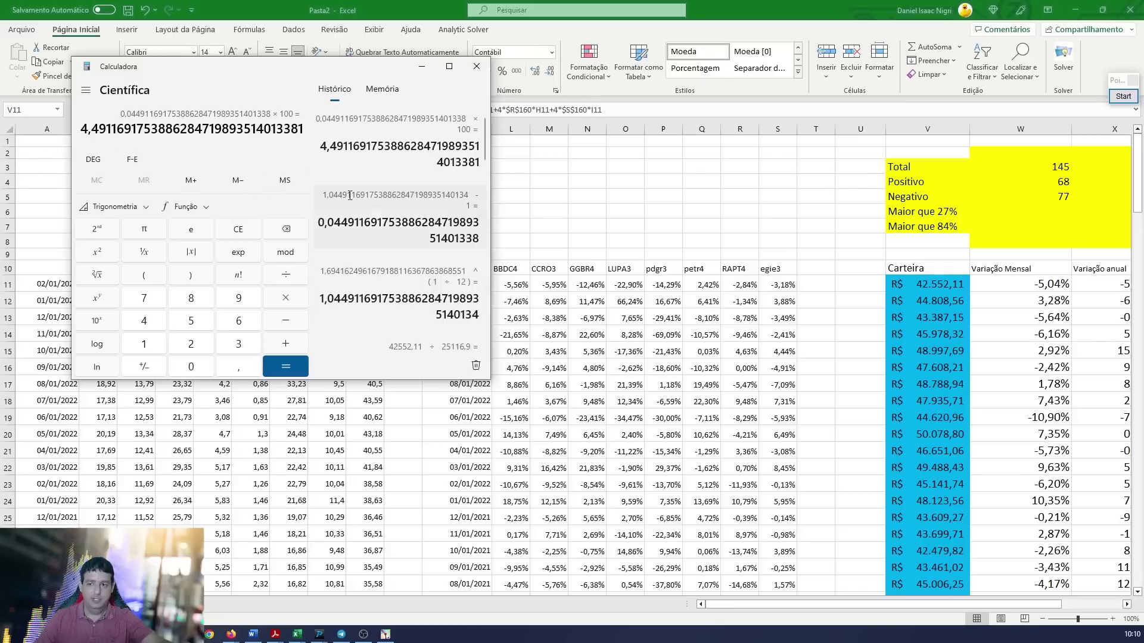
scroll(423, 220, down, 2)
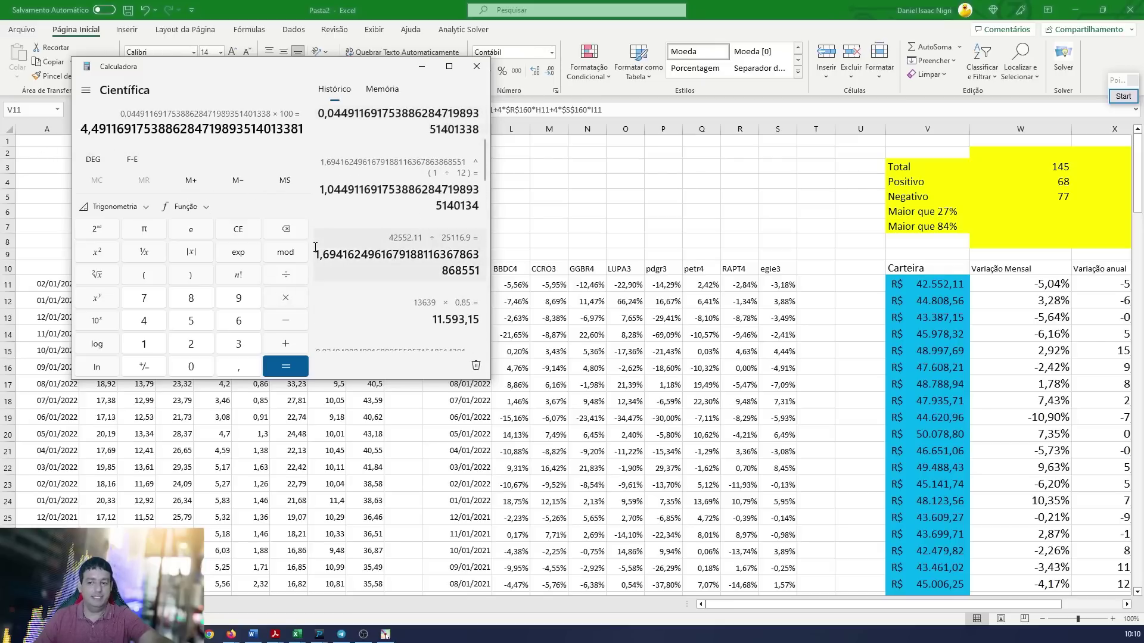
click(422, 66)
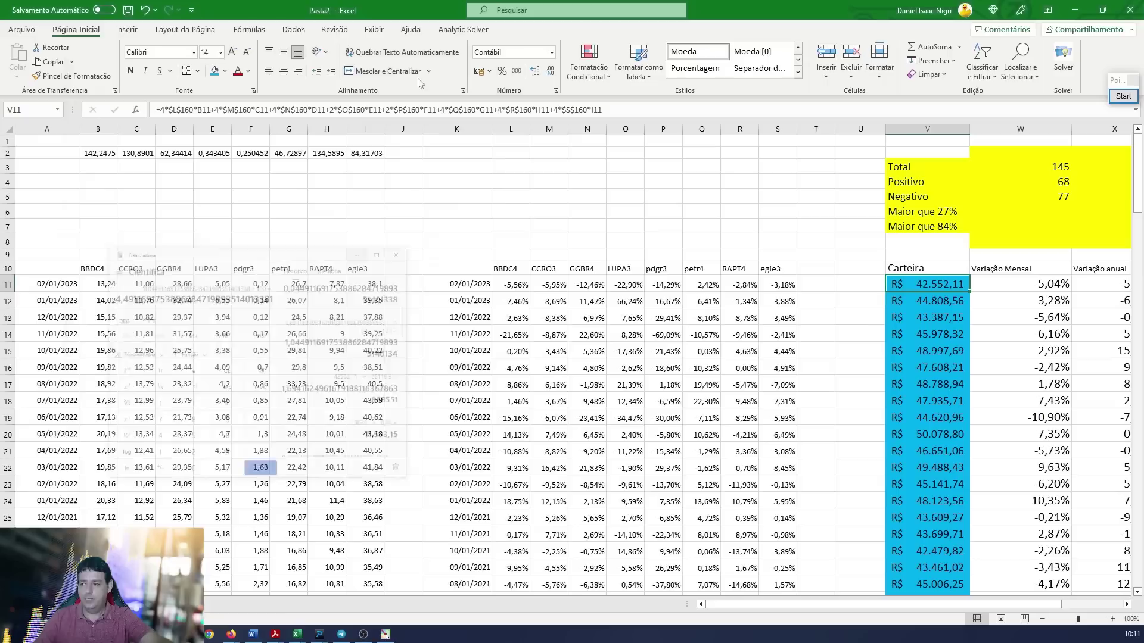
click(979, 354)
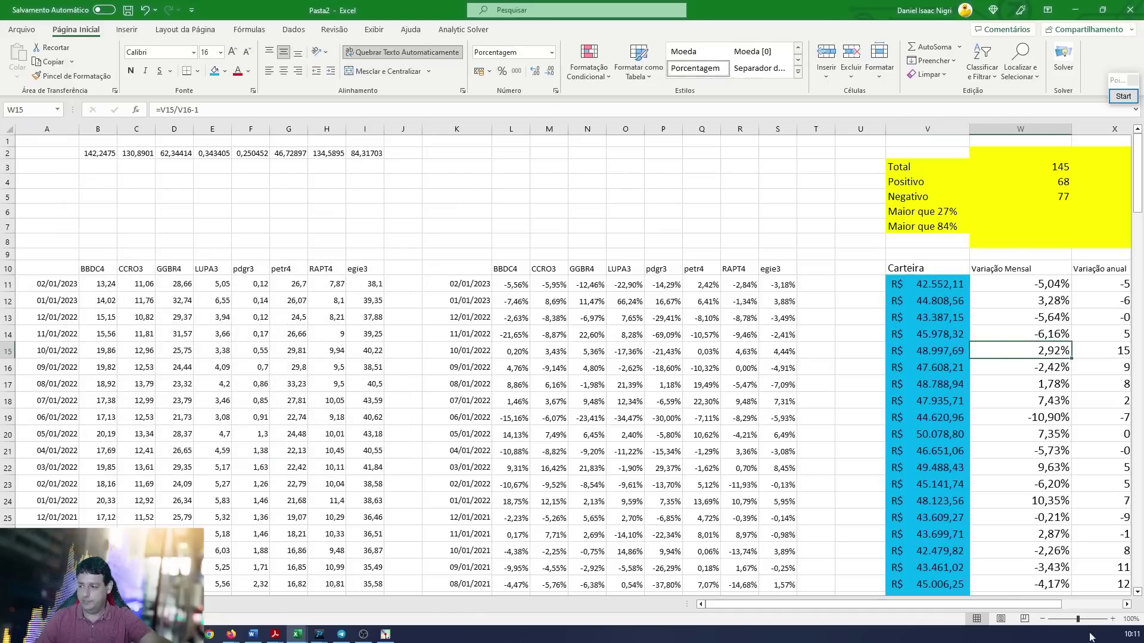
Step: Compare the earliest five-year variations, Z96 and Z95, between the worksheet with extra contributions and the one without
click(1126, 604)
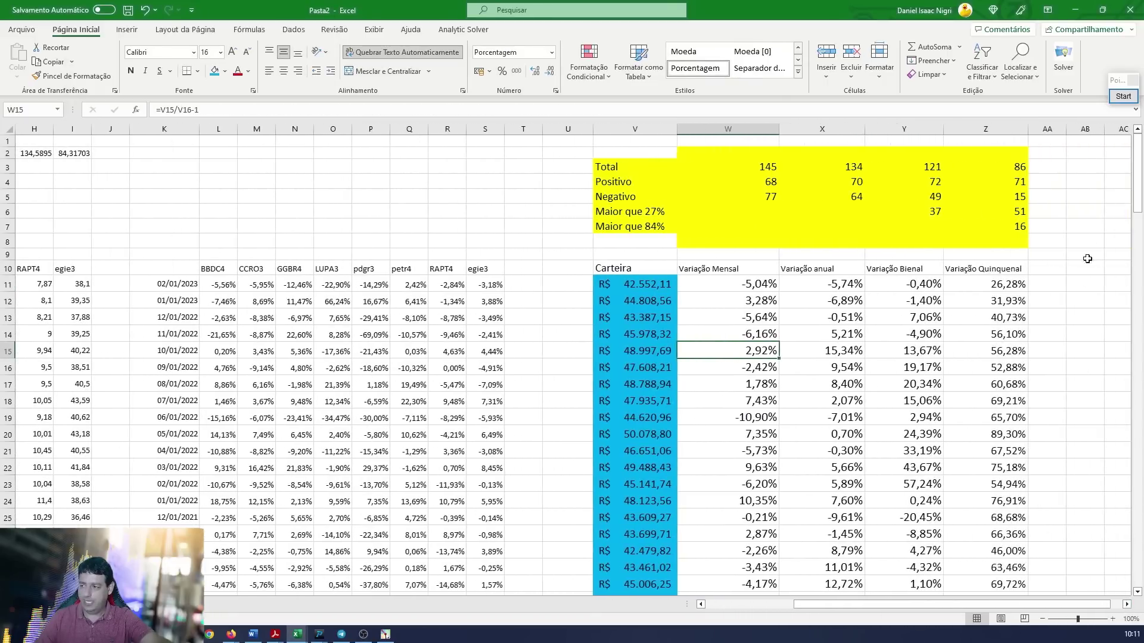
drag(1138, 179, 1139, 404)
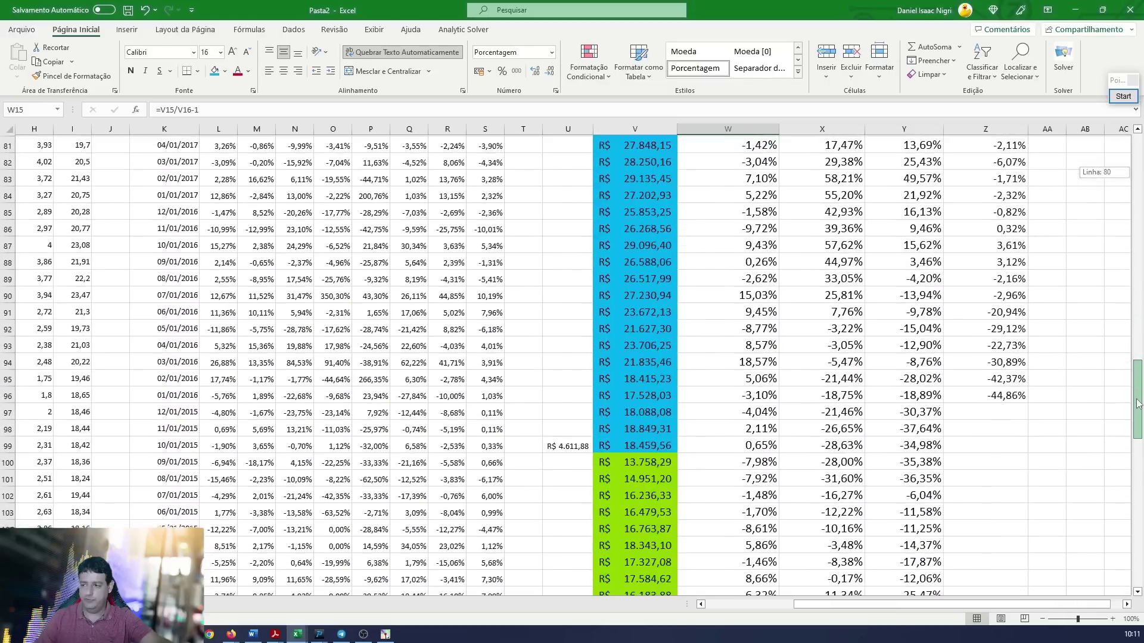
click(1002, 399)
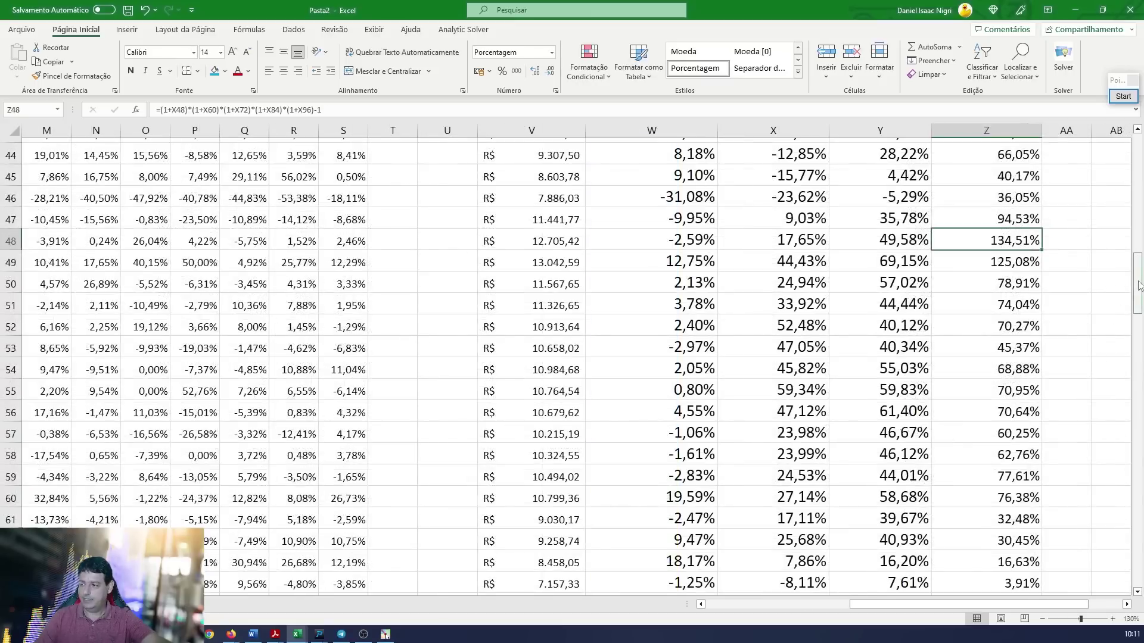
drag(1138, 284, 1137, 411)
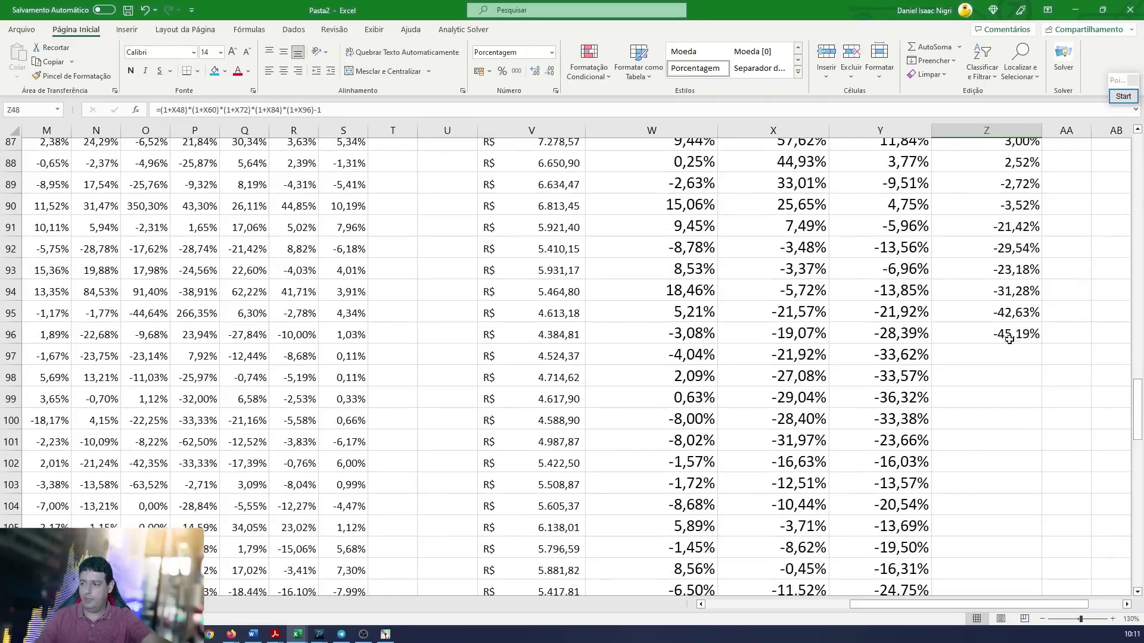
click(1008, 339)
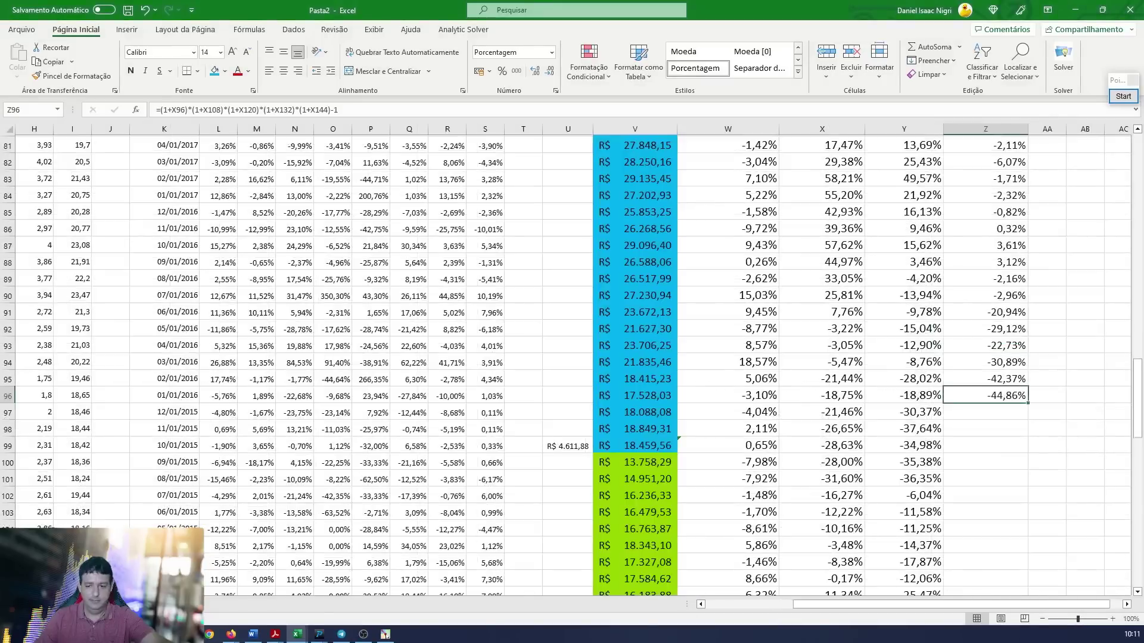
click(1006, 379)
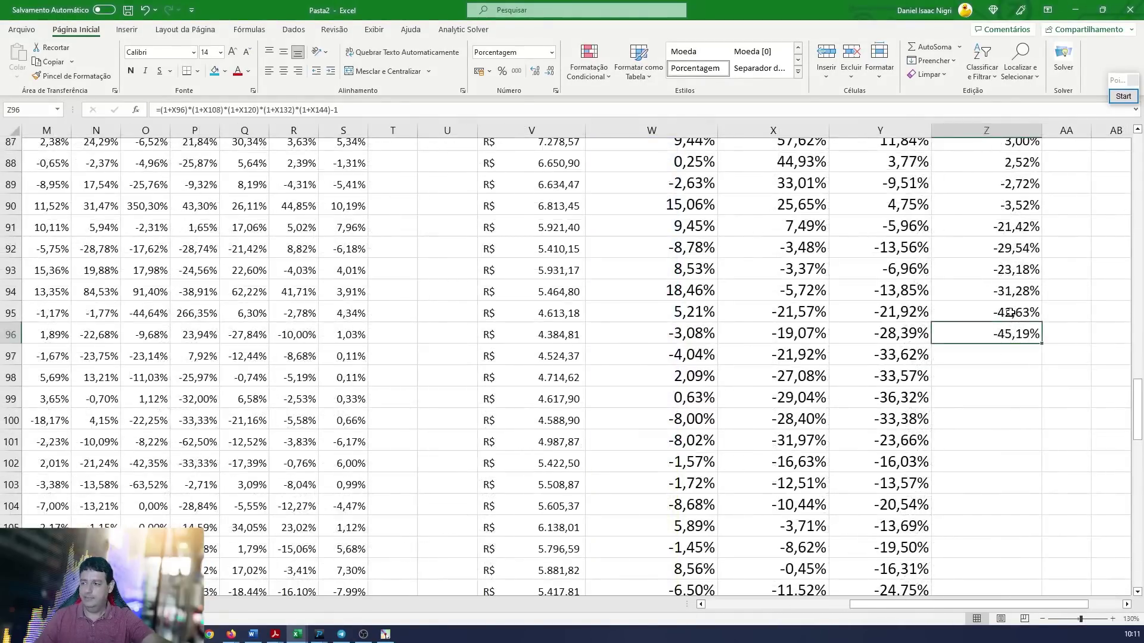
click(1011, 314)
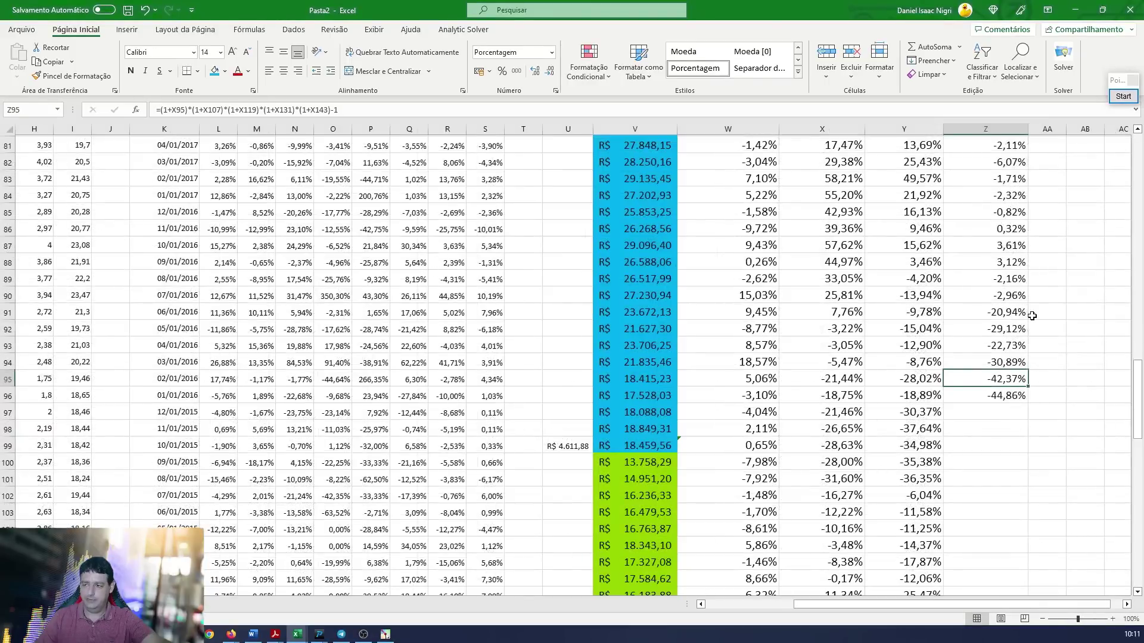
Step: Compare the five-year variations in rows 88 and 87 between the two portfolio worksheets
scroll(1032, 315, up, 2)
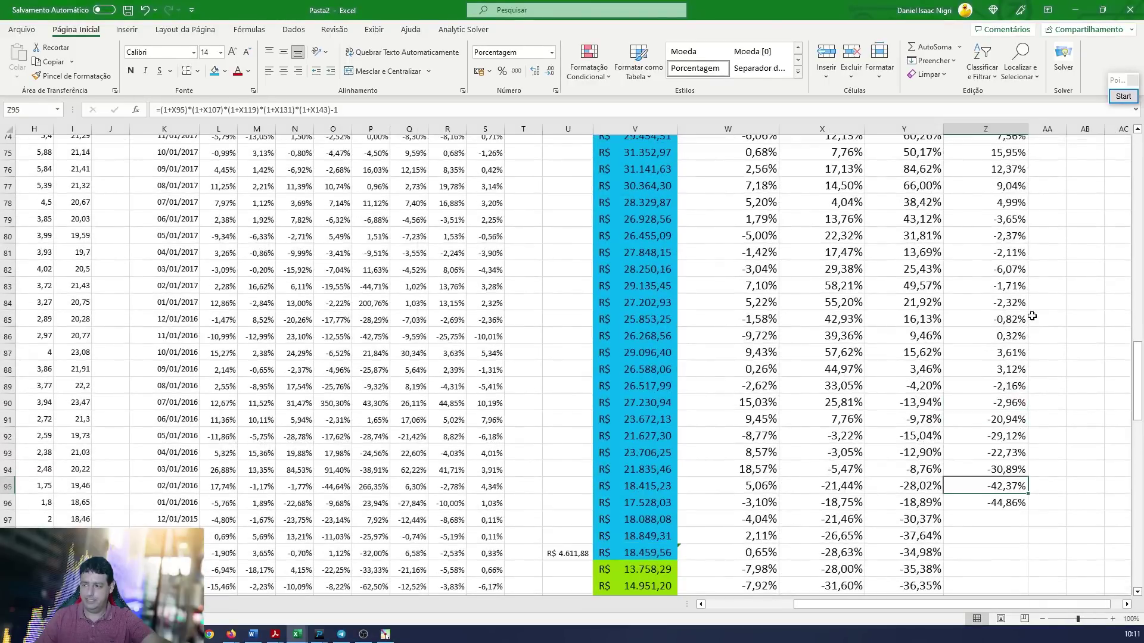
click(1001, 368)
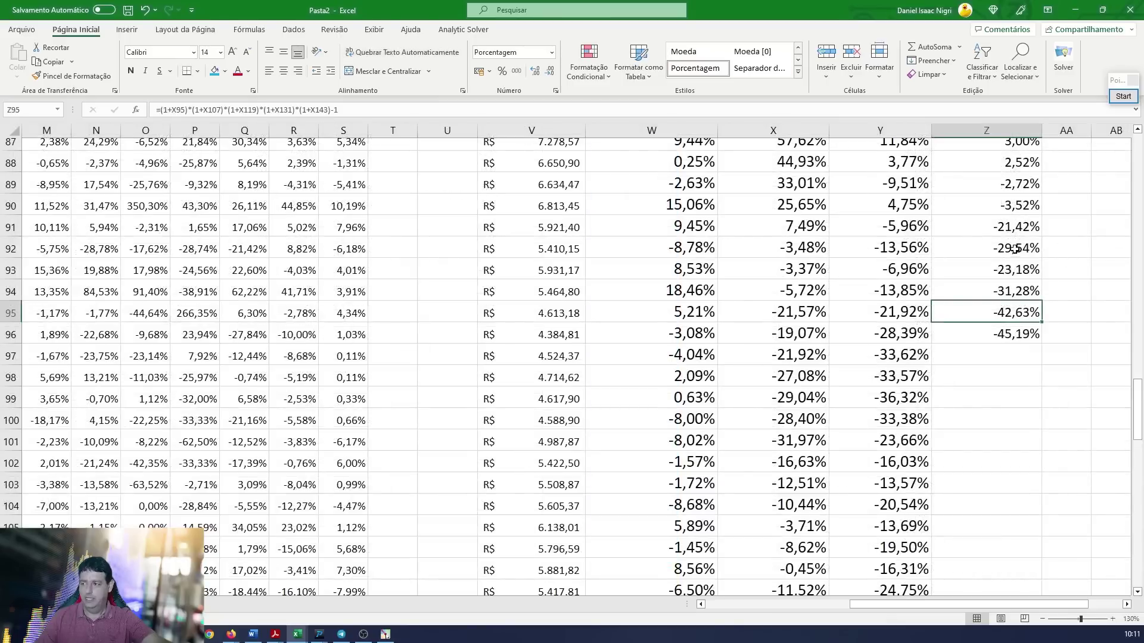
scroll(1016, 245, up, 2)
click(1016, 296)
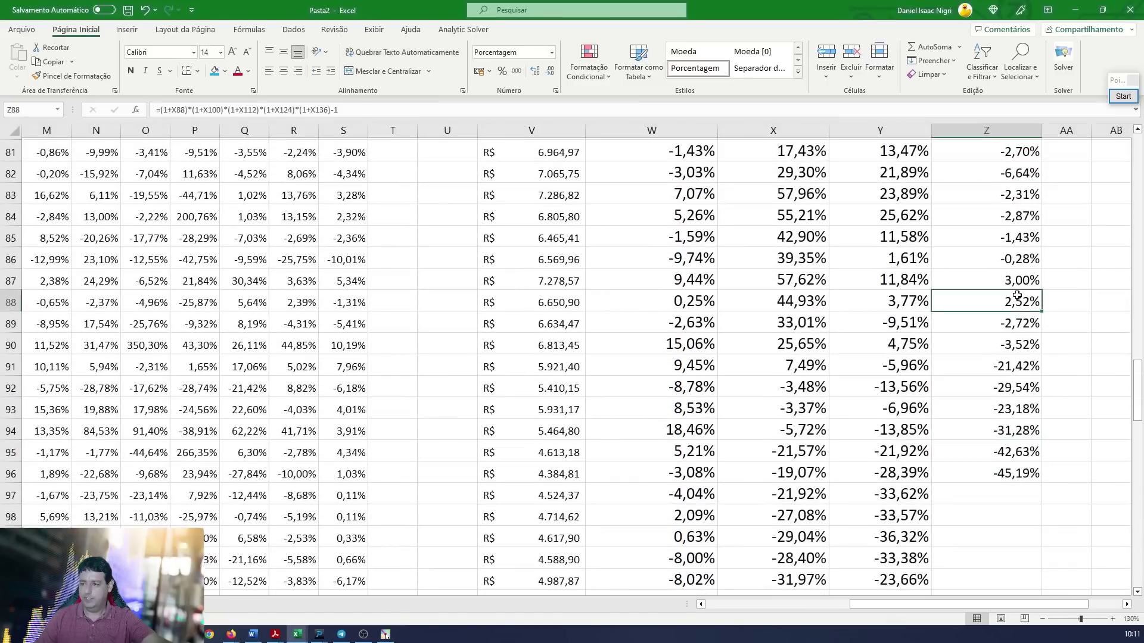
click(10, 302)
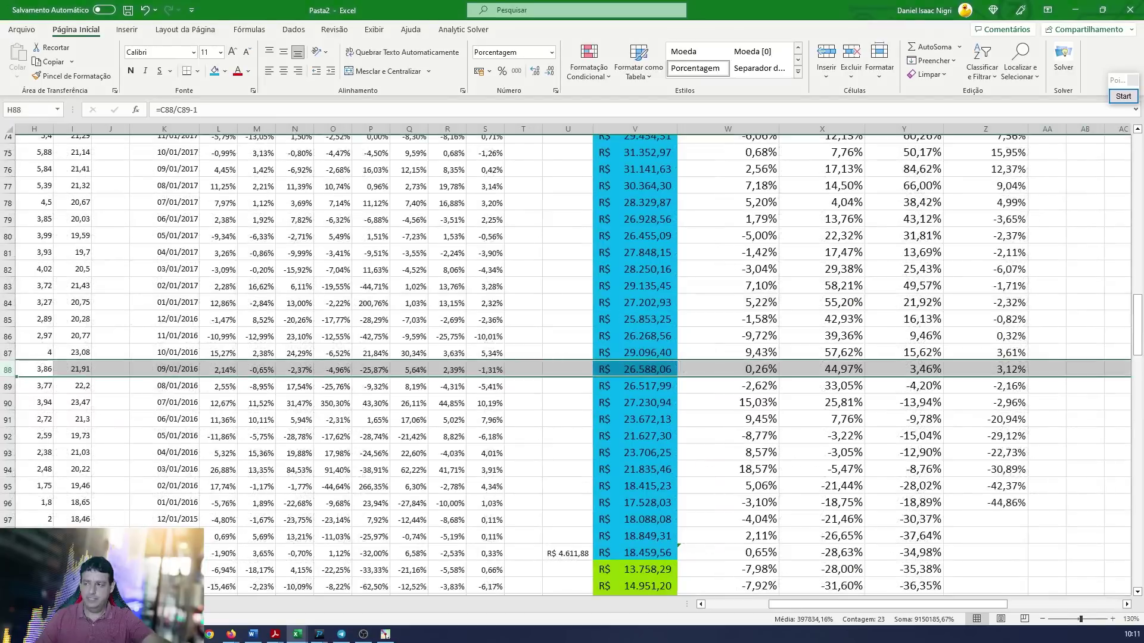
click(1006, 347)
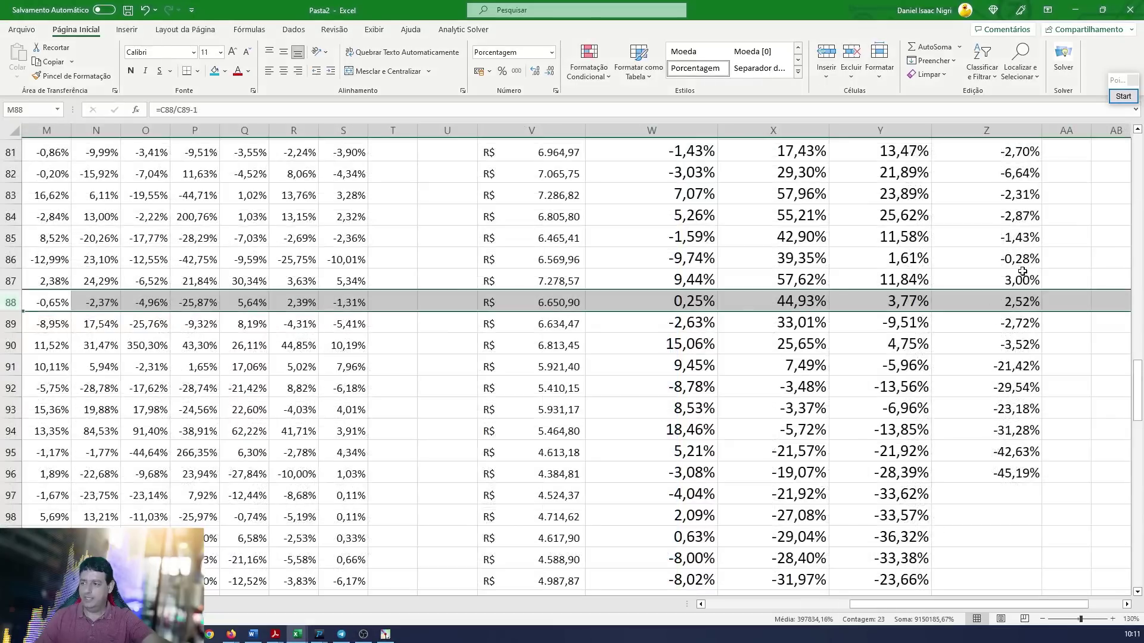
click(1022, 272)
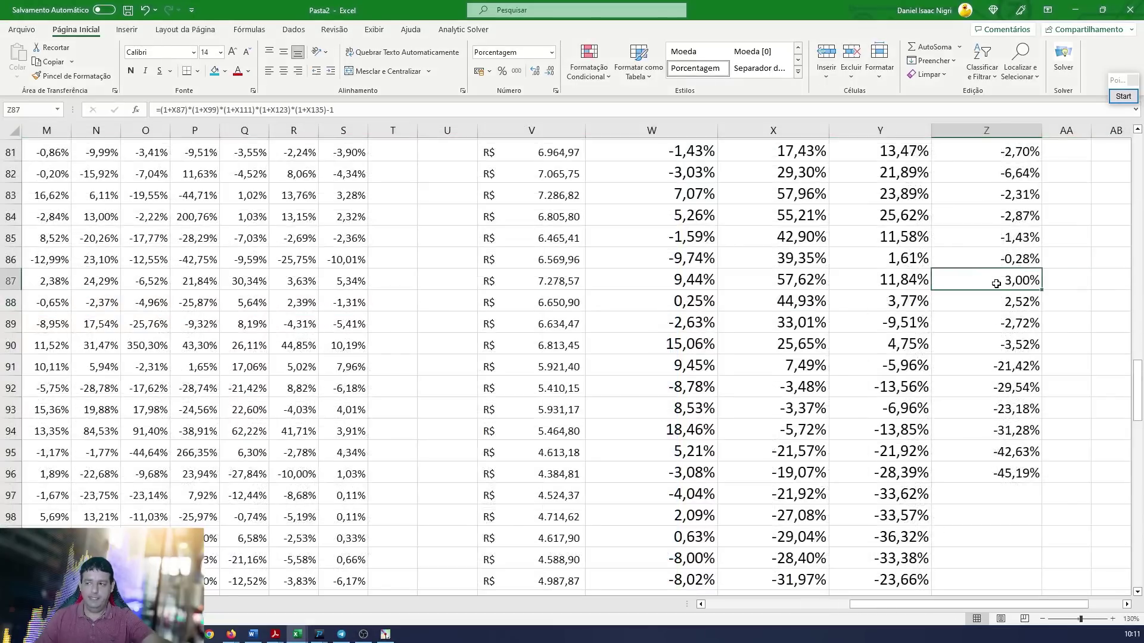
Step: Examine how the five-year variation in column Z evolves over the months in the worksheet without extra contributions
scroll(995, 283, up, 7)
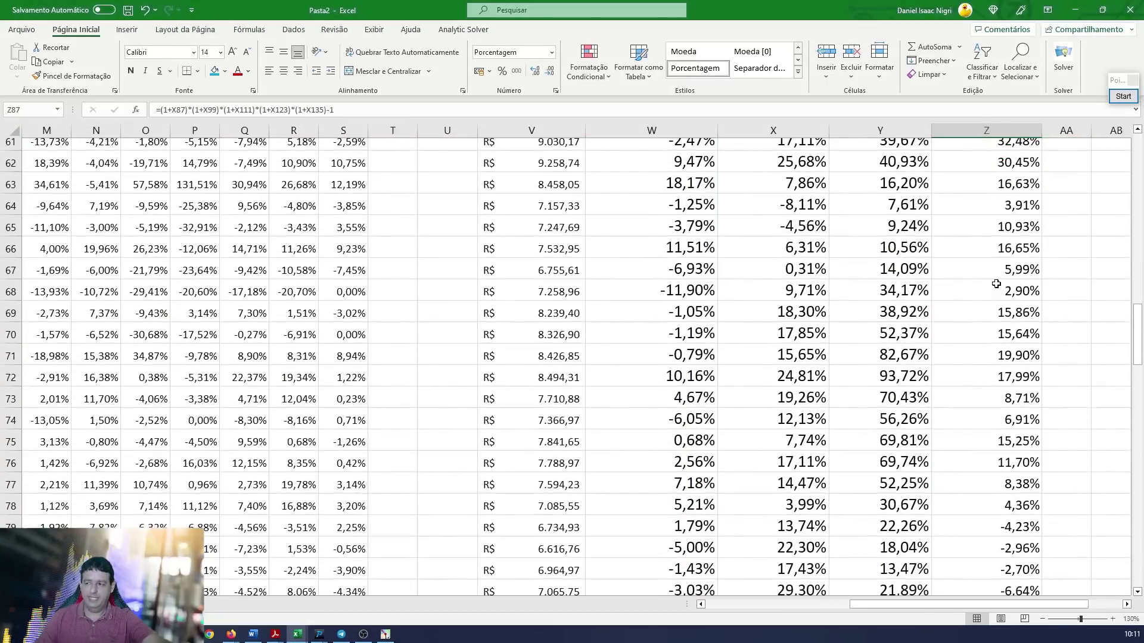
scroll(996, 283, up, 6)
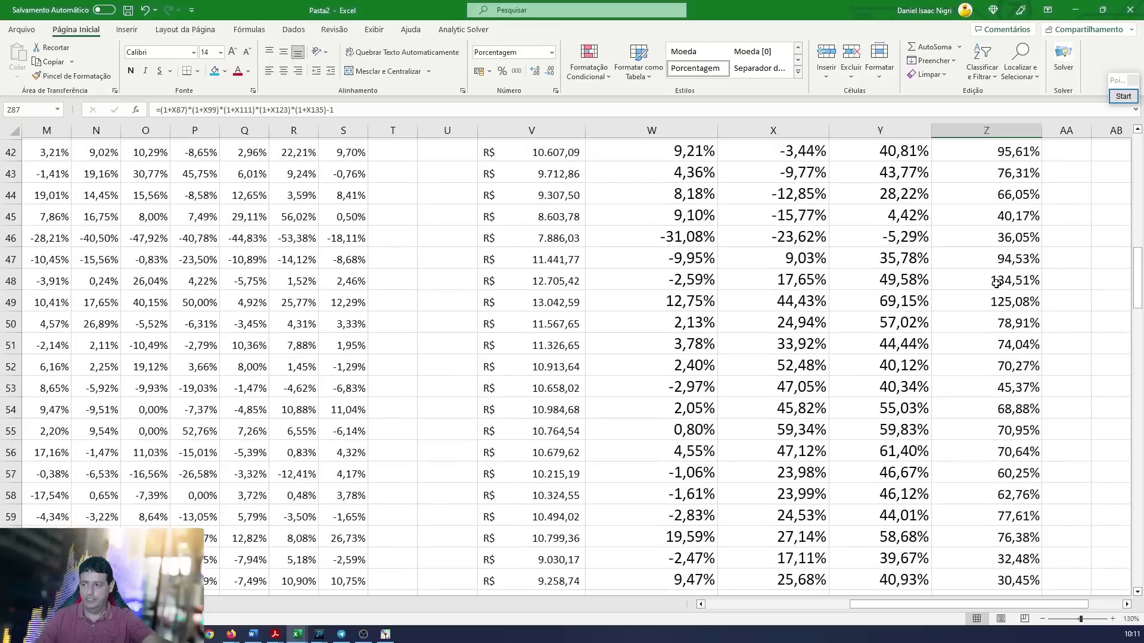
scroll(971, 301, up, 7)
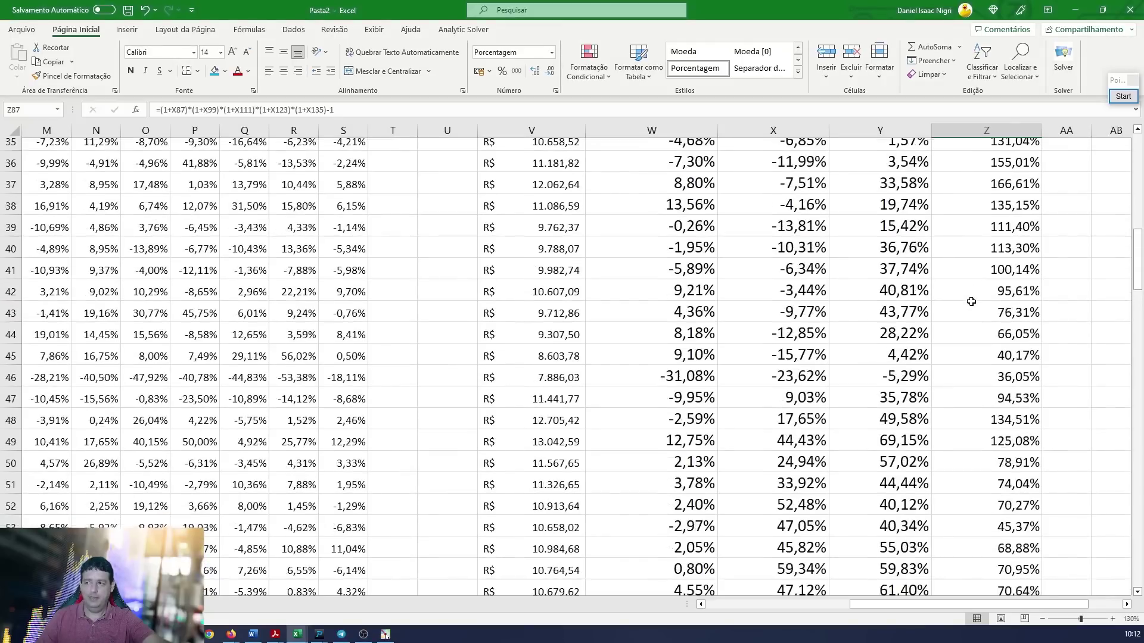
scroll(971, 302, up, 4)
scroll(971, 301, down, 14)
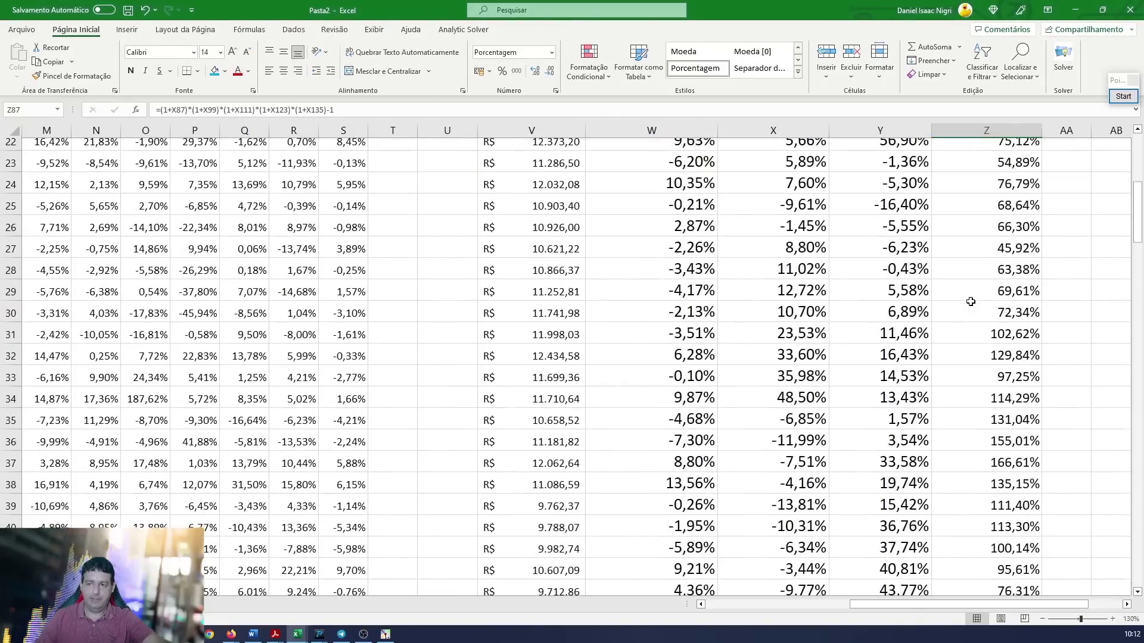
scroll(970, 301, down, 5)
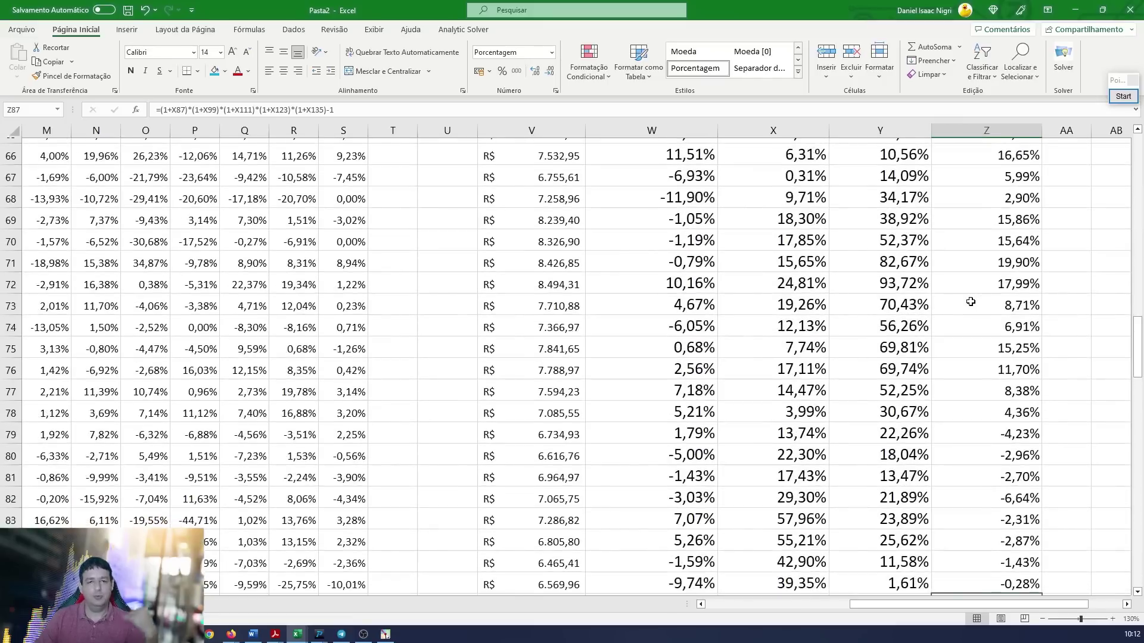
scroll(971, 301, down, 8)
scroll(971, 302, down, 3)
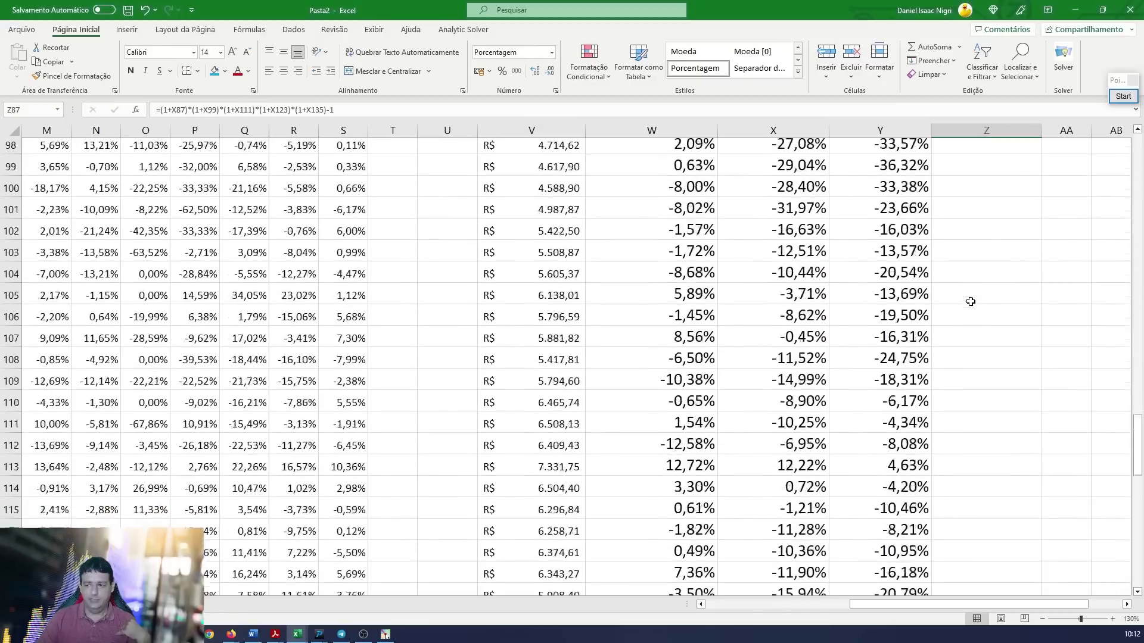
scroll(971, 301, up, 6)
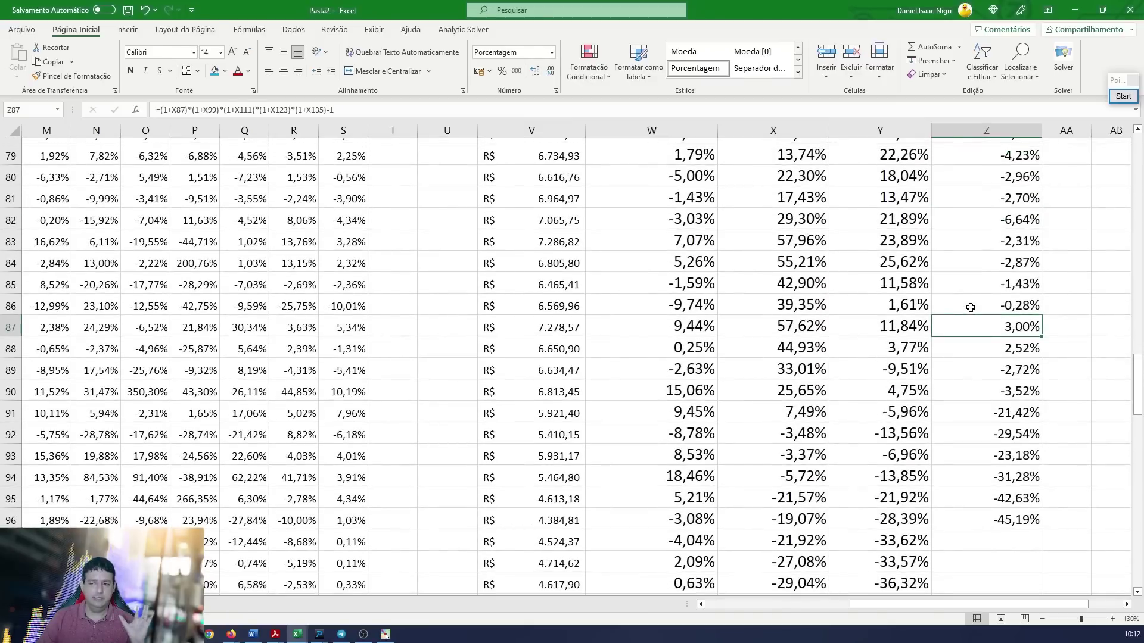
scroll(624, 314, down, 4)
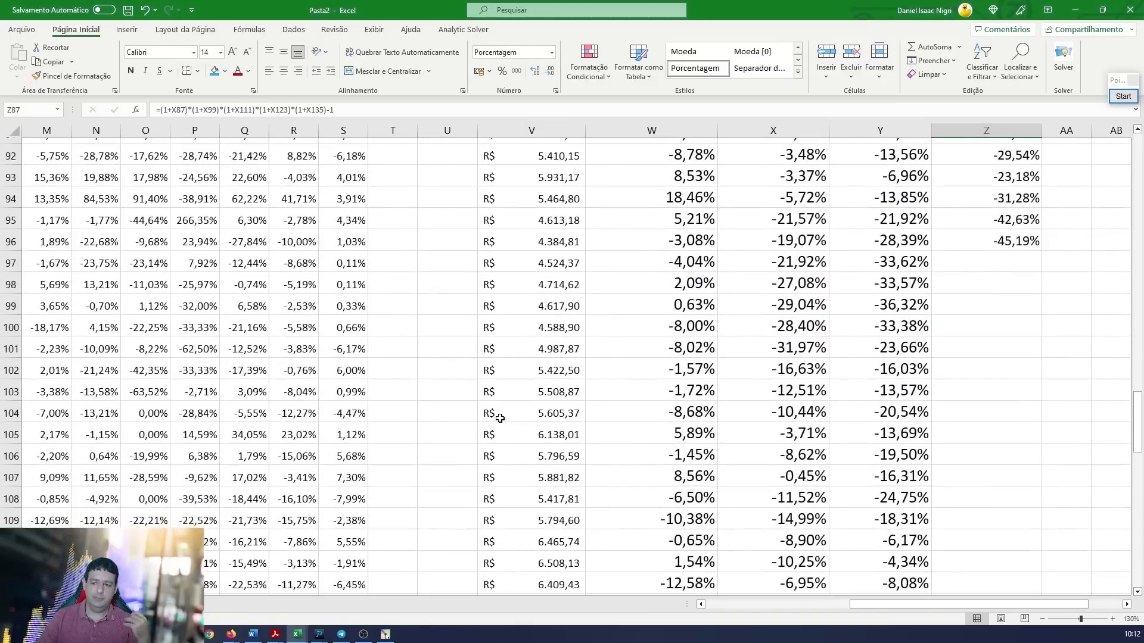